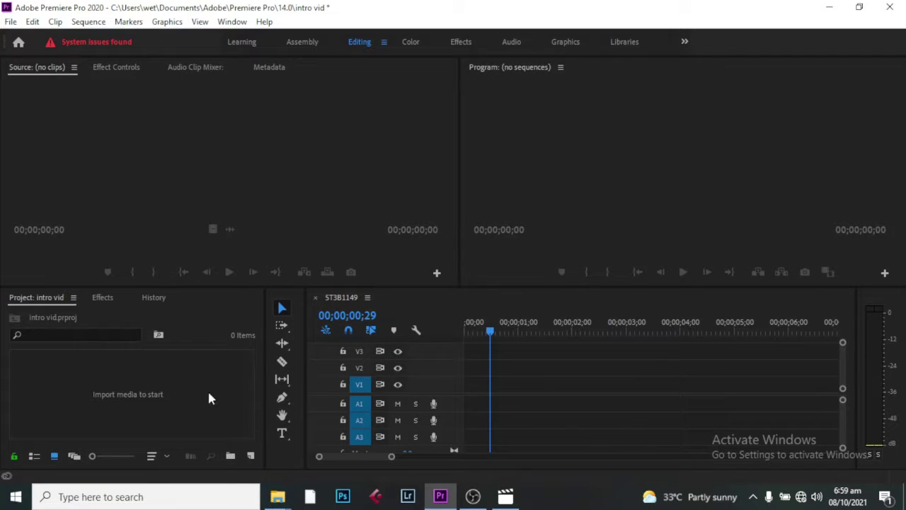
Import the clips 5T3B1134, 5T3B1146 and 5T3B1149 from the banks folder into the intro vid project.
mouse_move(277, 497)
left_click(237, 449)
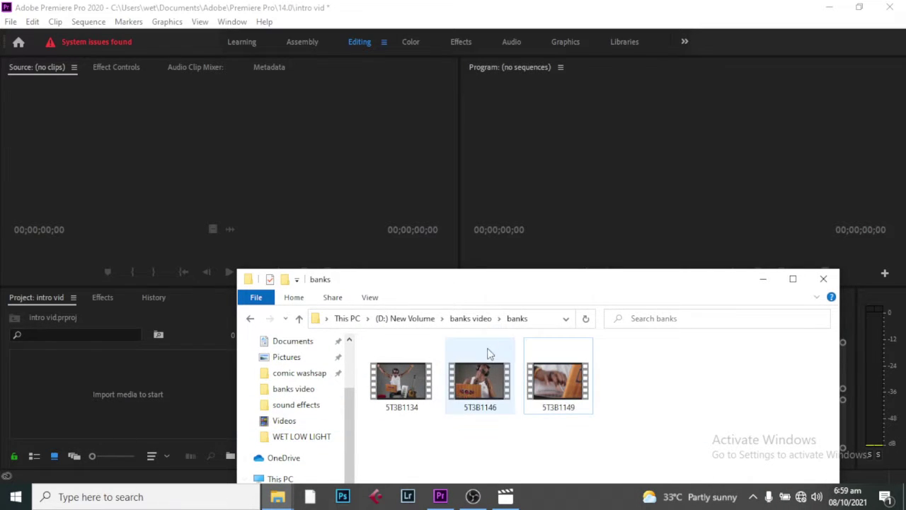
left_click_drag(496, 283, 542, 96)
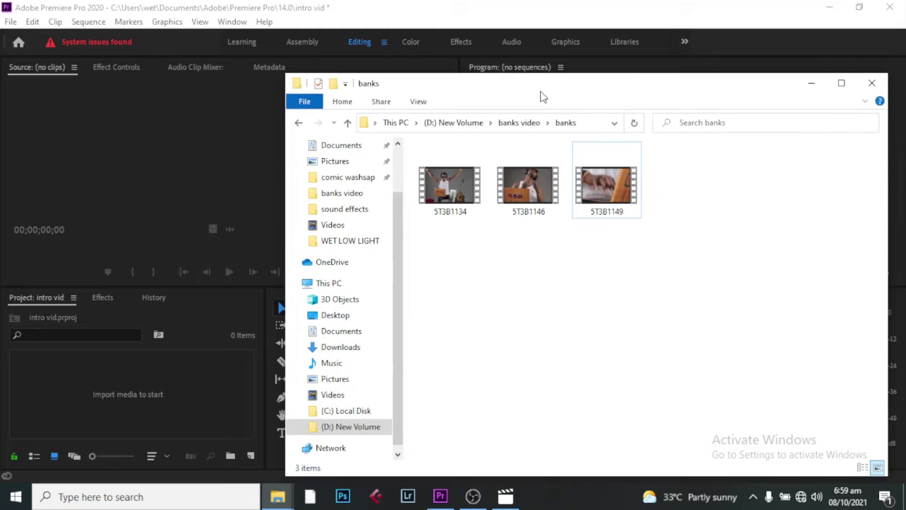
left_click_drag(687, 248, 156, 417)
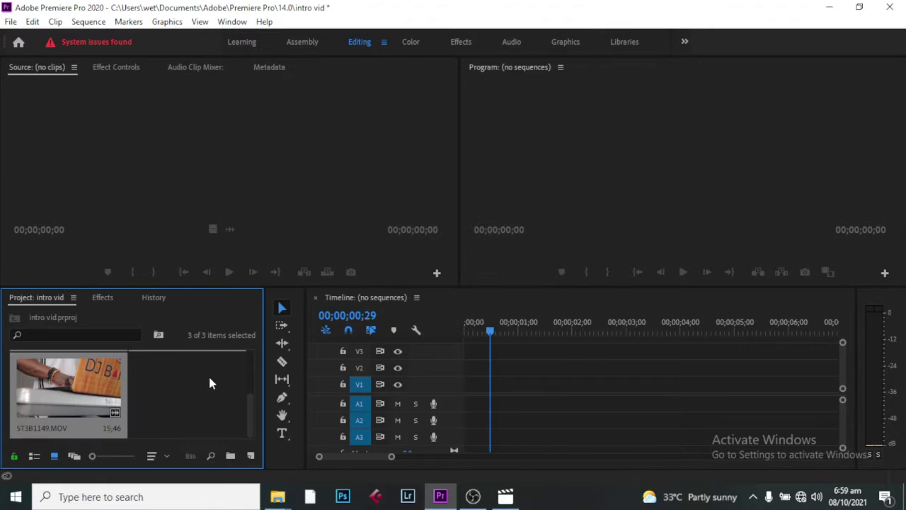
Create a new sequence from the clip 5T3B1149.MOV by placing it in the empty timeline.
left_click_drag(252, 416, 257, 388)
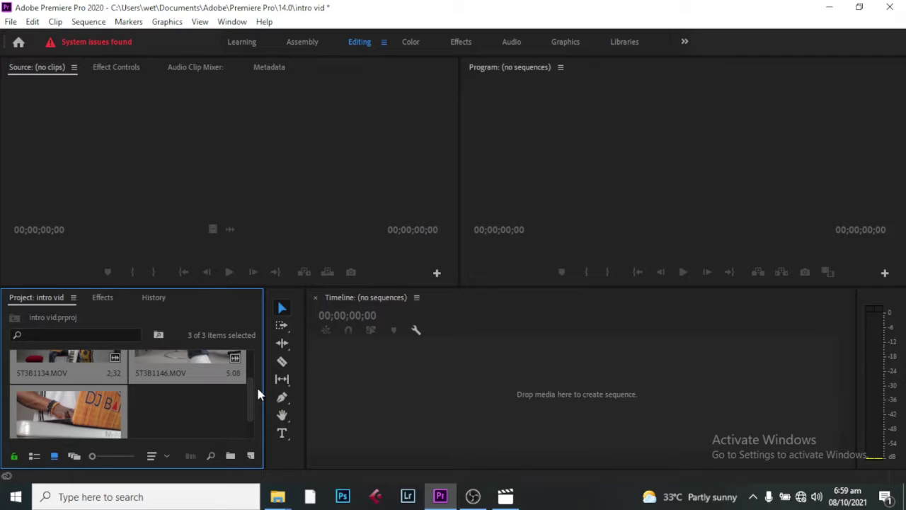
left_click(244, 370)
left_click_drag(257, 389, 251, 358)
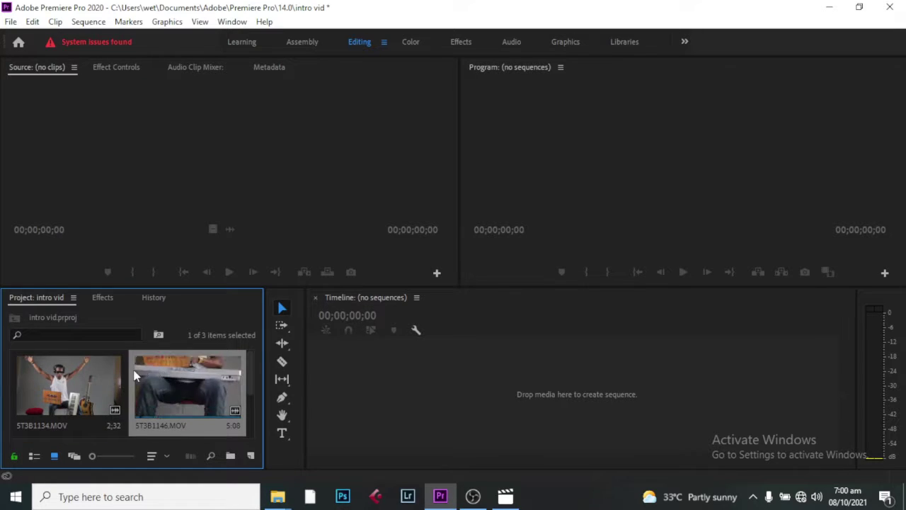
scroll(188, 377, "down", 2)
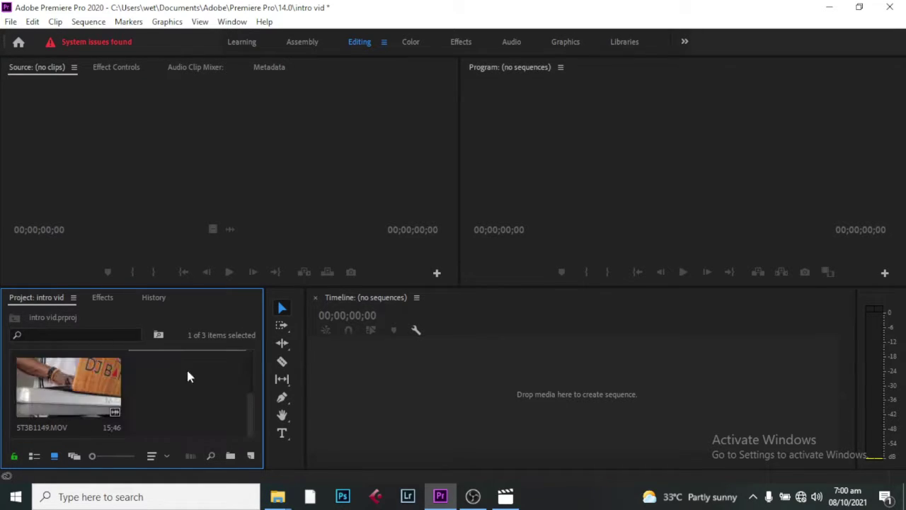
scroll(233, 358, "up", 1)
left_click_drag(234, 358, 326, 380)
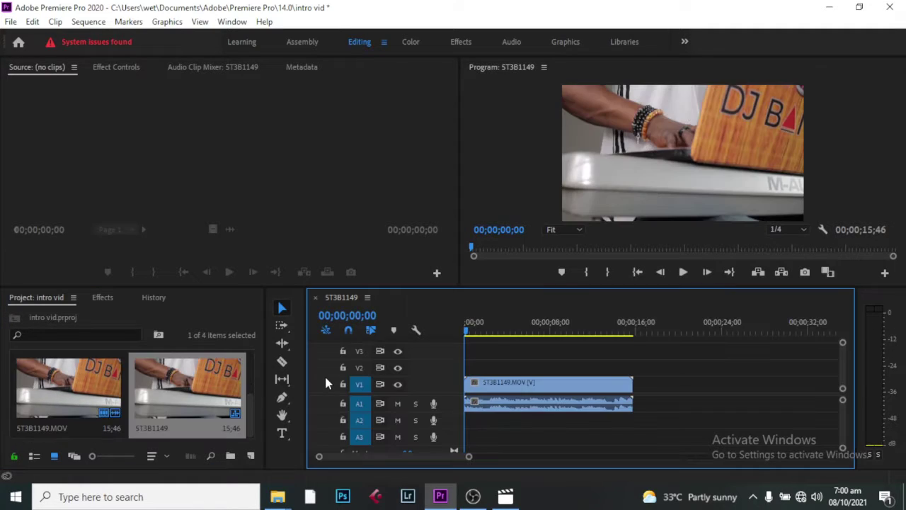
left_click(542, 385)
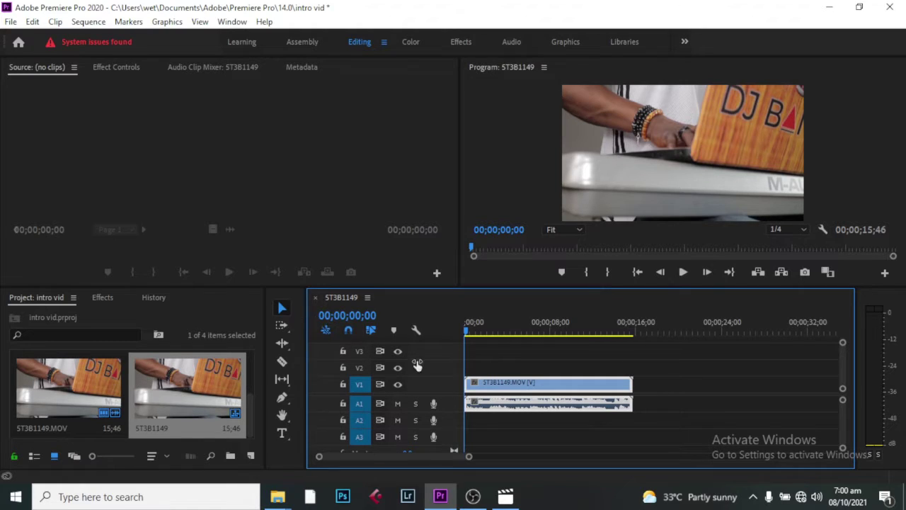
mouse_move(530, 393)
left_mouse_down()
mouse_move(679, 389)
mouse_move(534, 385)
left_mouse_up()
left_click(282, 309)
key("c")
left_click(282, 308)
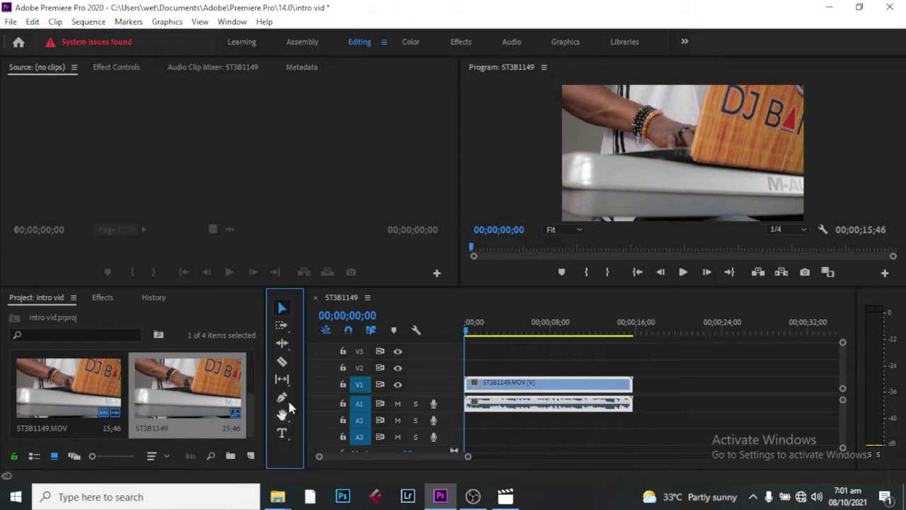
left_click(285, 439)
left_click(471, 336)
left_click_drag(470, 336, 472, 335)
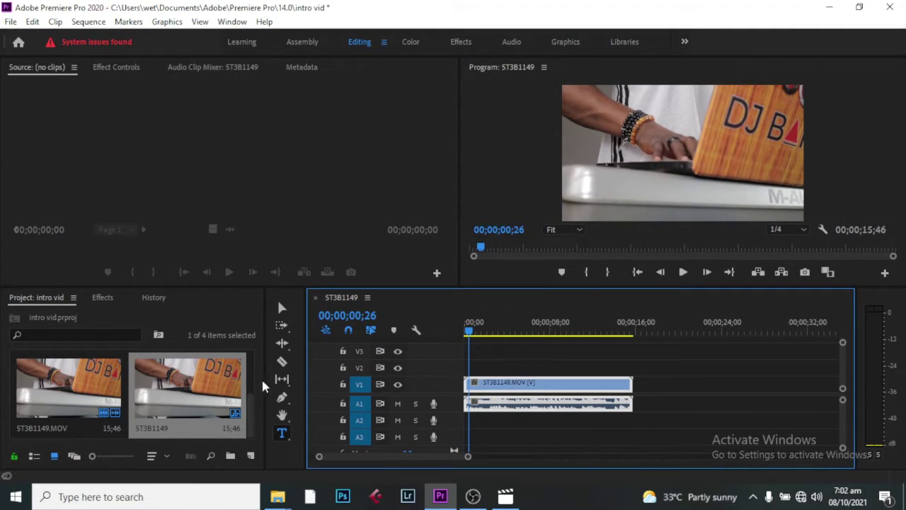
Load 5T3B1134.MOV in the Source monitor and mark its In point at 08;47;23;15 and Out point at 08;47;23;53.
left_click_drag(249, 398, 247, 344)
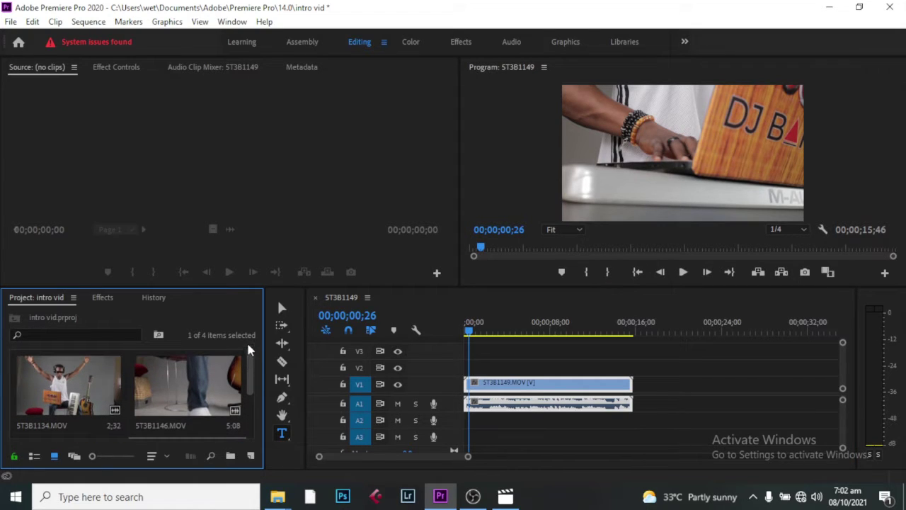
double_click(193, 376)
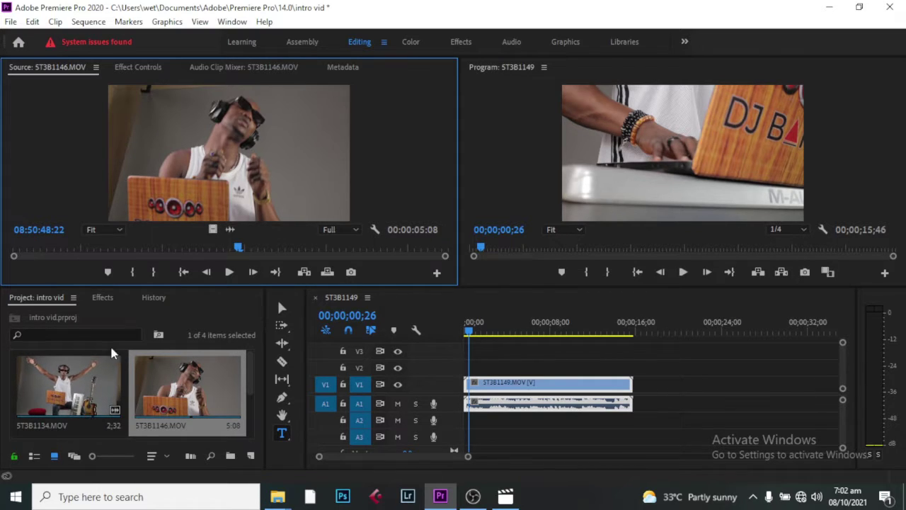
double_click(88, 383)
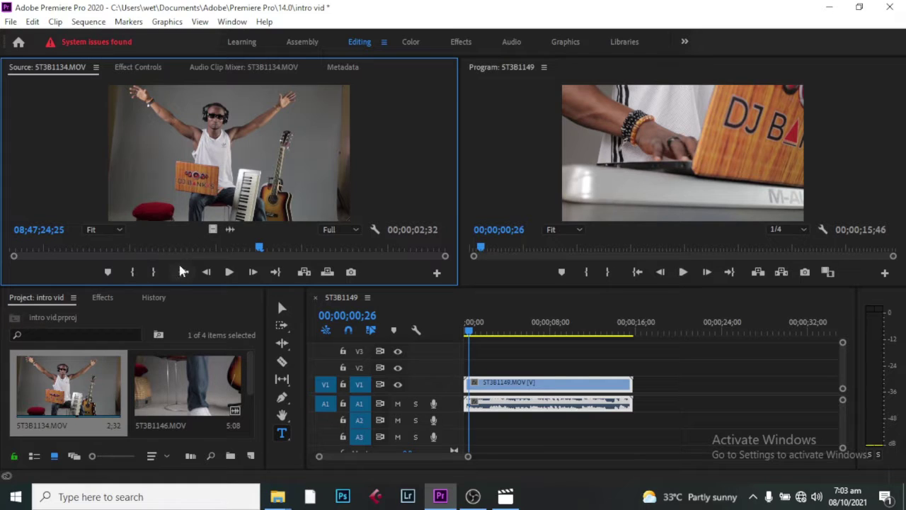
left_click_drag(252, 250, 59, 251)
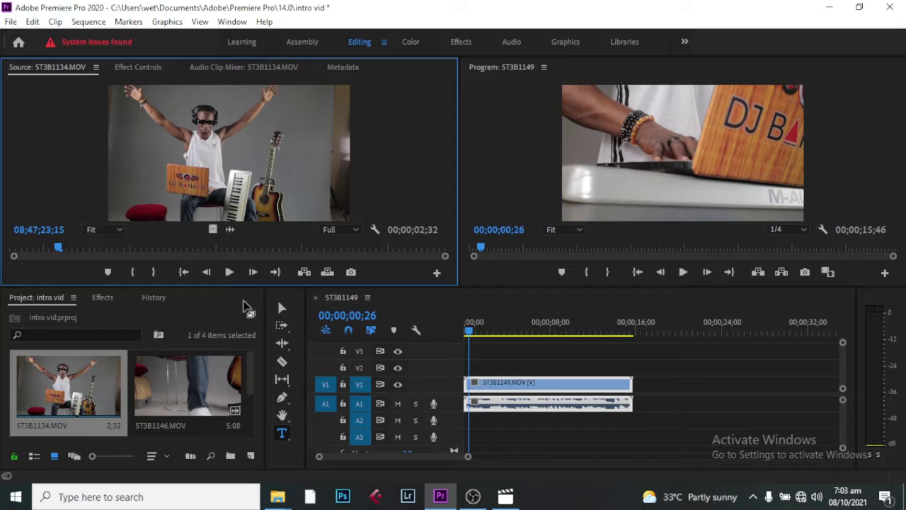
left_click(132, 273)
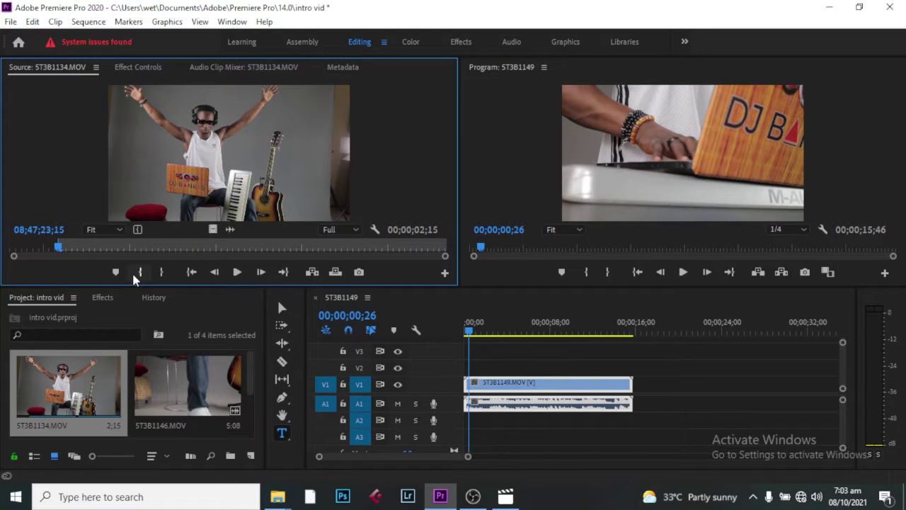
left_click_drag(61, 254, 166, 250)
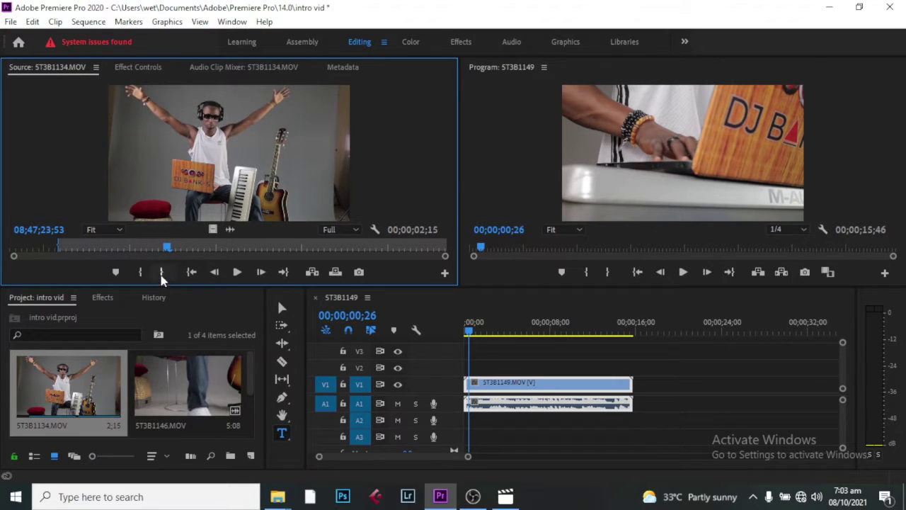
left_click(163, 274)
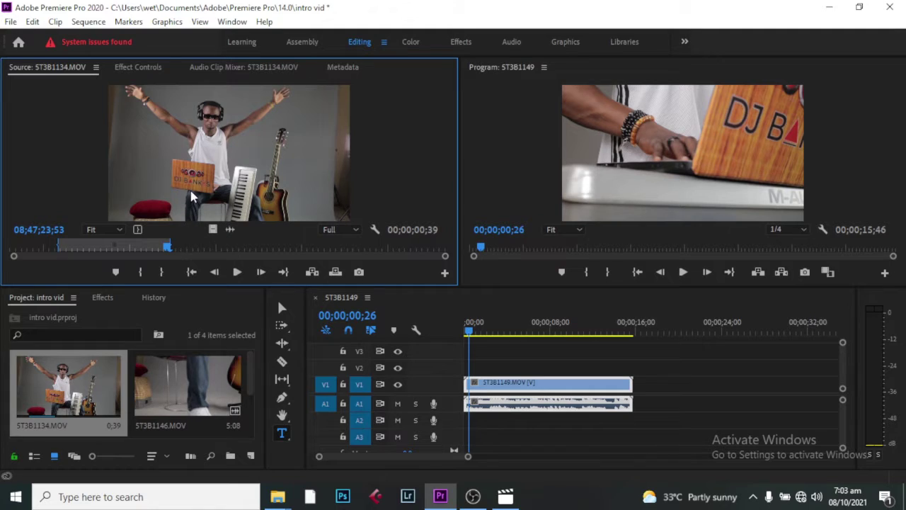
Try overlaying the marked excerpt of 5T3B1134.MOV on track V2 at the start of the sequence.
left_click_drag(352, 274, 466, 367)
left_click(468, 333)
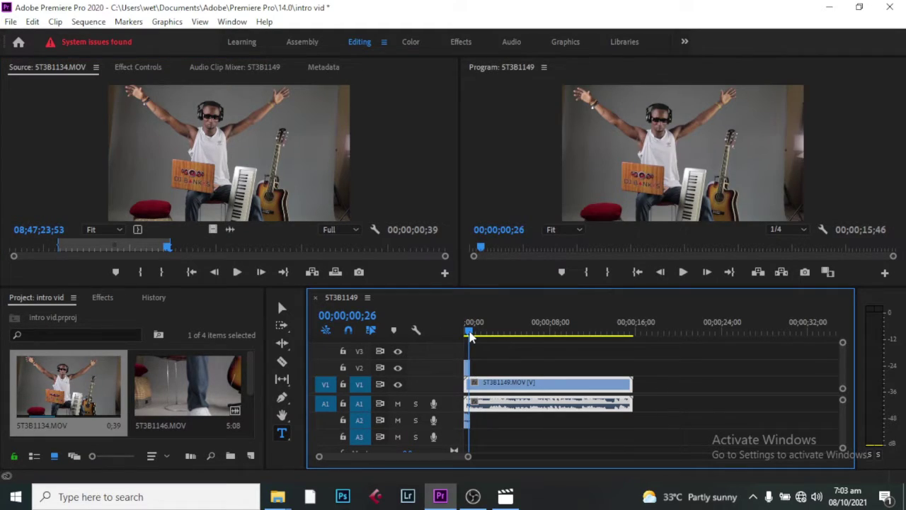
left_click(468, 375)
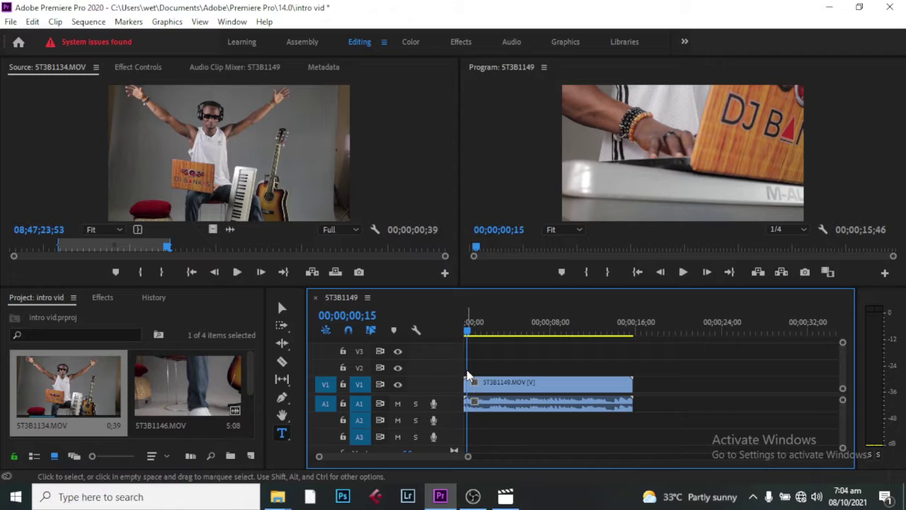
Append 5T3B1146.MOV directly after the 5T3B1149.MOV clip on track V1.
left_click(506, 386)
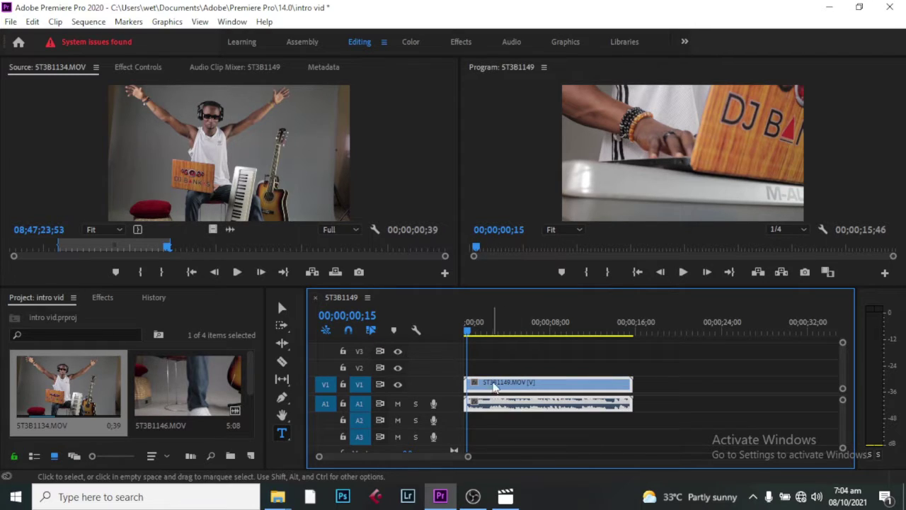
left_click_drag(468, 457, 532, 457)
left_click(506, 328)
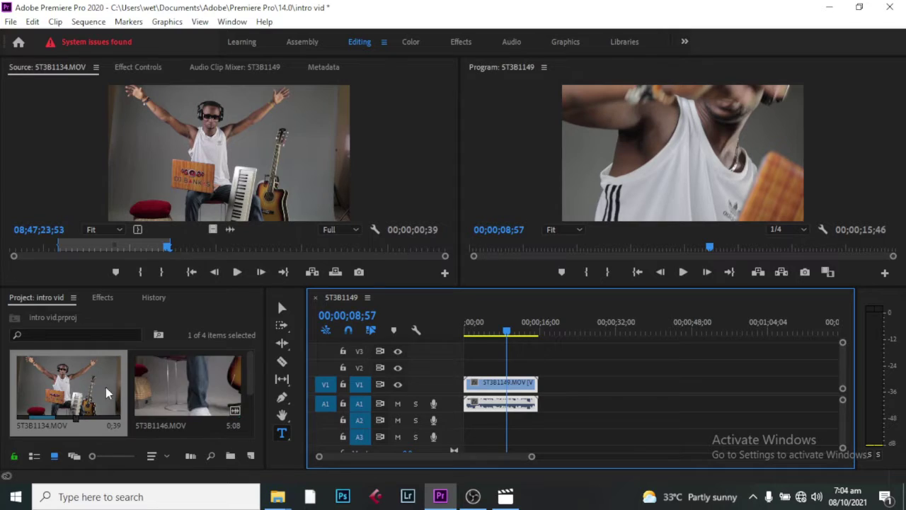
left_click_drag(35, 366, 87, 387)
left_click(169, 380)
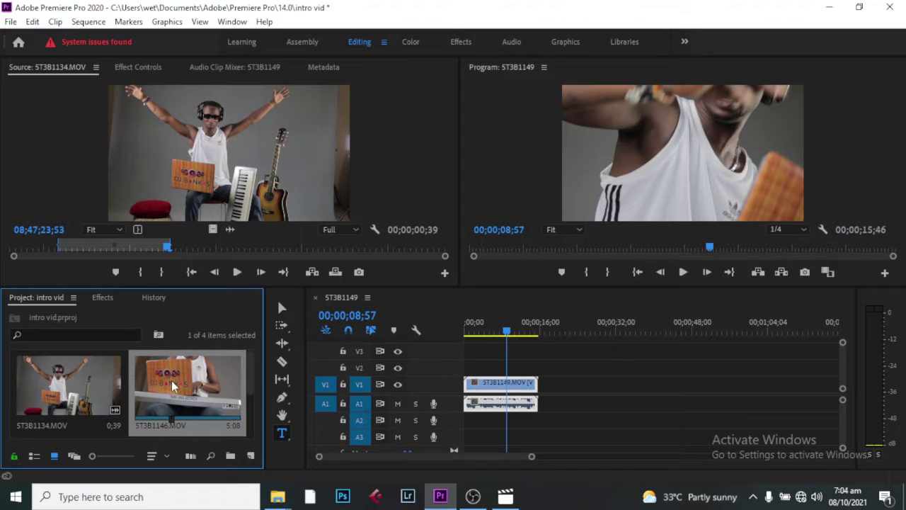
left_click_drag(184, 381, 547, 383)
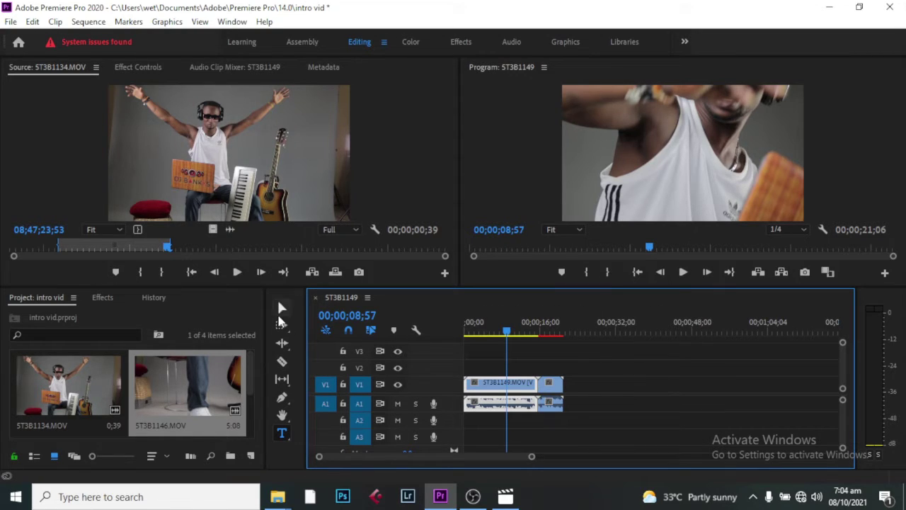
Split the 5T3B1149.MOV clip on V1 with the Razor tool at about 00;00;06;09 and 00;00;10;45.
left_click(510, 331)
left_click_drag(511, 336, 536, 337)
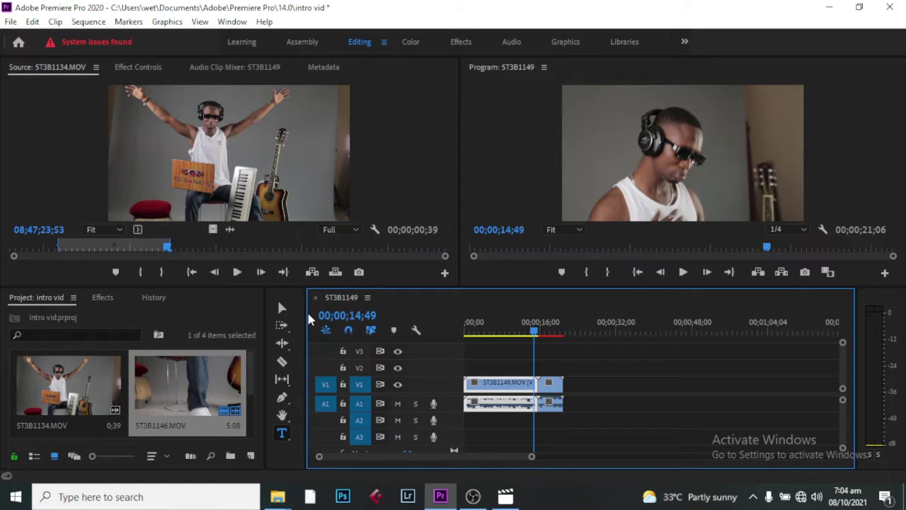
left_click(283, 362)
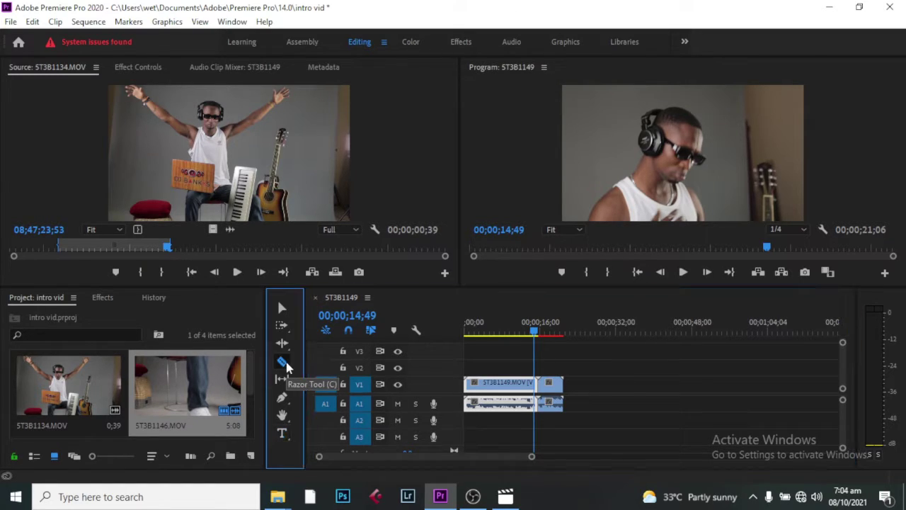
left_click(493, 389)
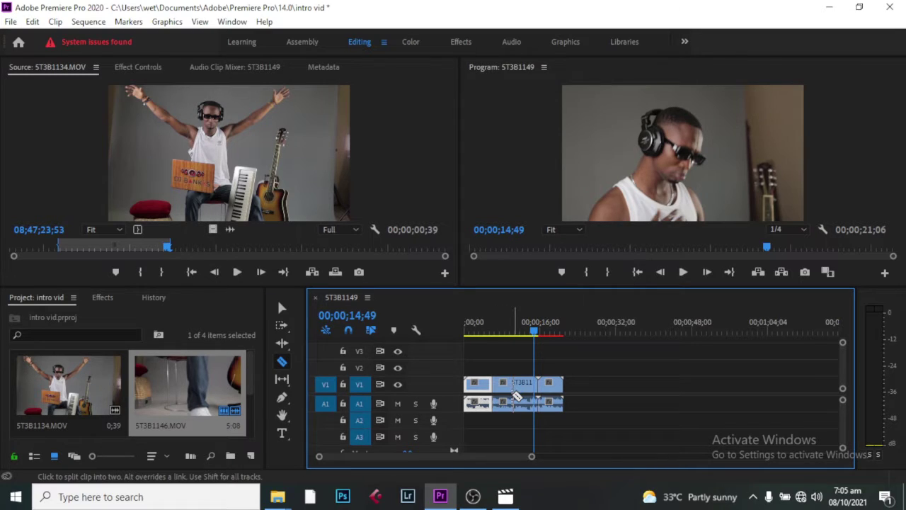
left_click(514, 390)
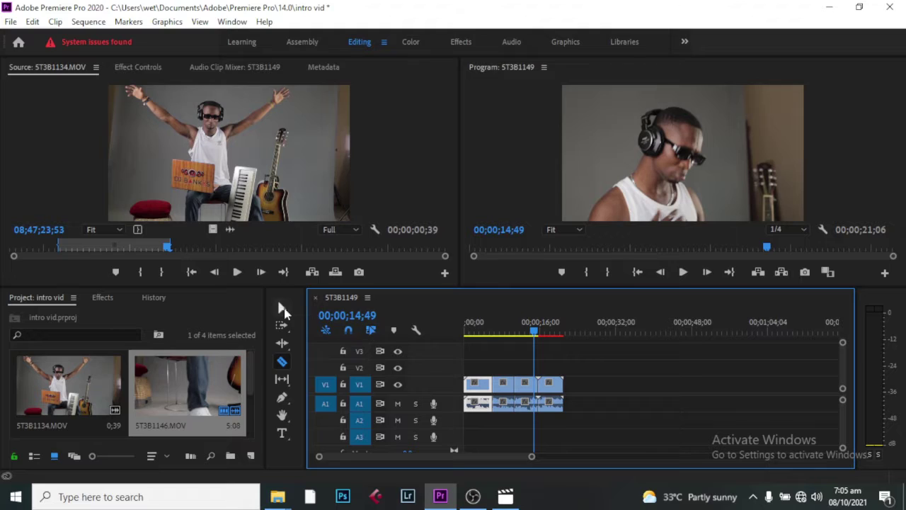
Delete the middle segment of 5T3B1149.MOV and shift the following clips earlier to close the gap.
left_click(282, 309)
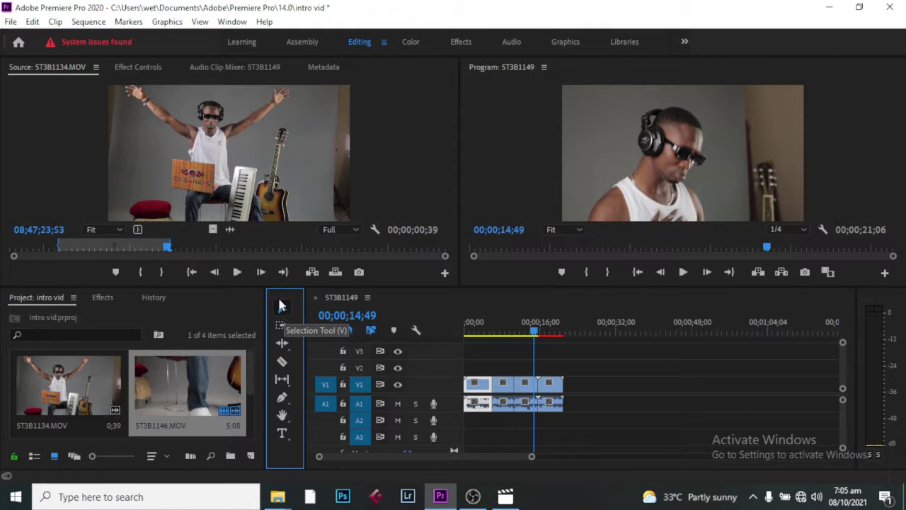
left_click(505, 390)
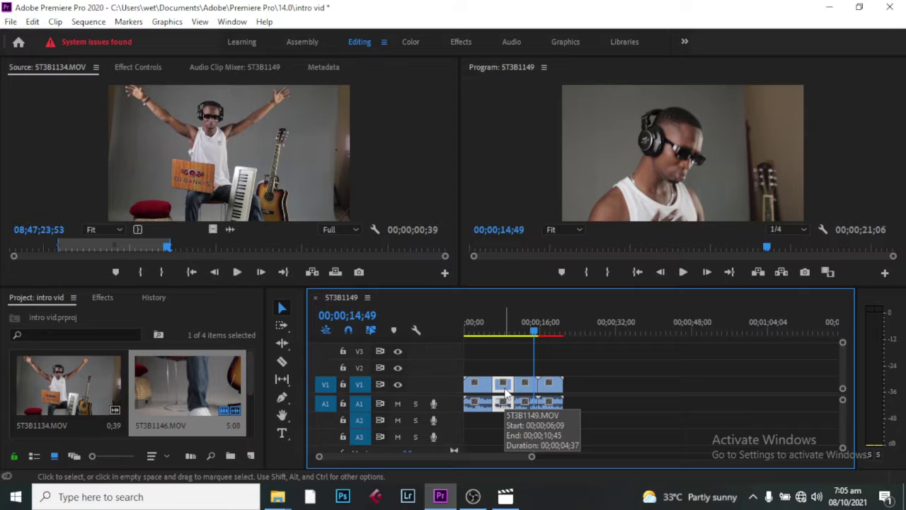
key("Delete")
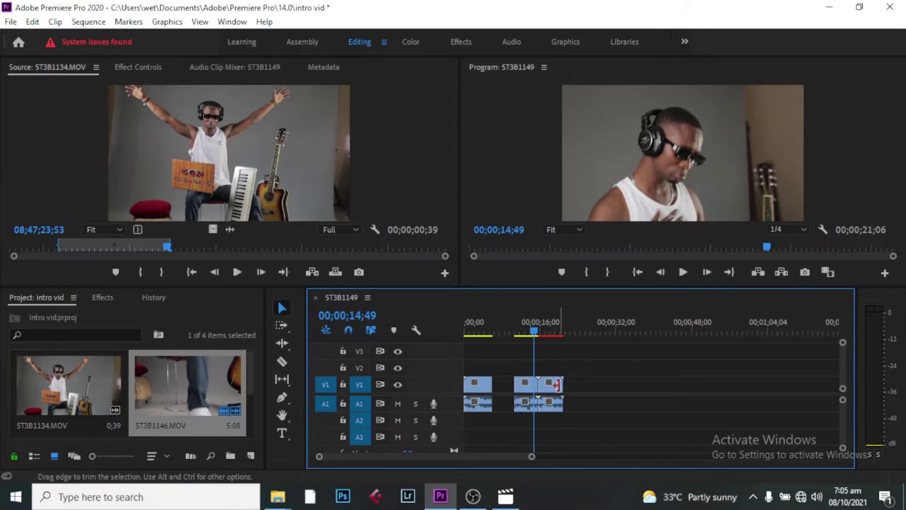
left_click_drag(591, 382, 502, 395)
key("Up")
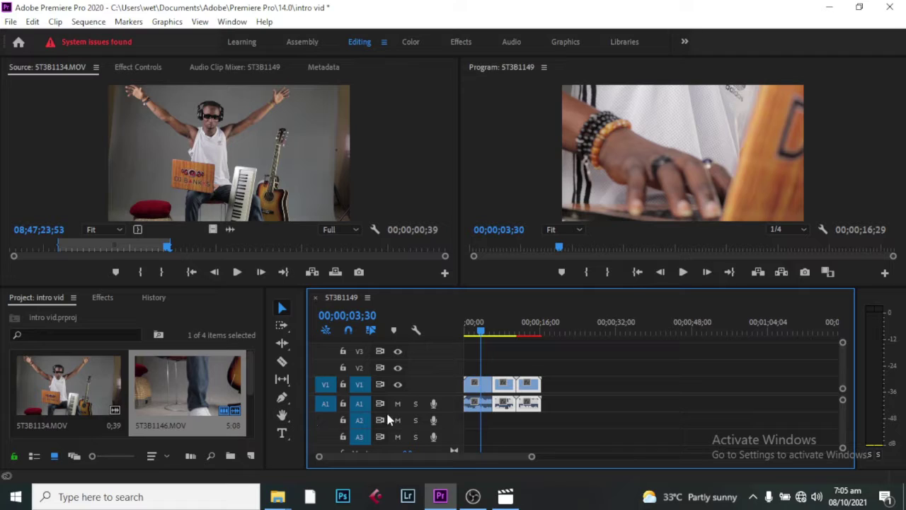
Create an adjustment layer in the project at 1280 × 720, 59.94 fps Drop-Frame, with Square Pixels (1.0).
left_click(485, 389)
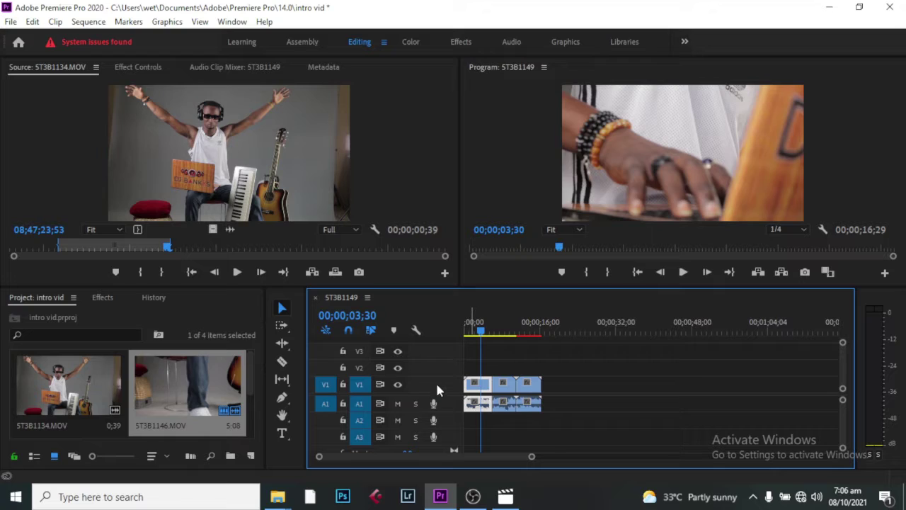
left_click(251, 458)
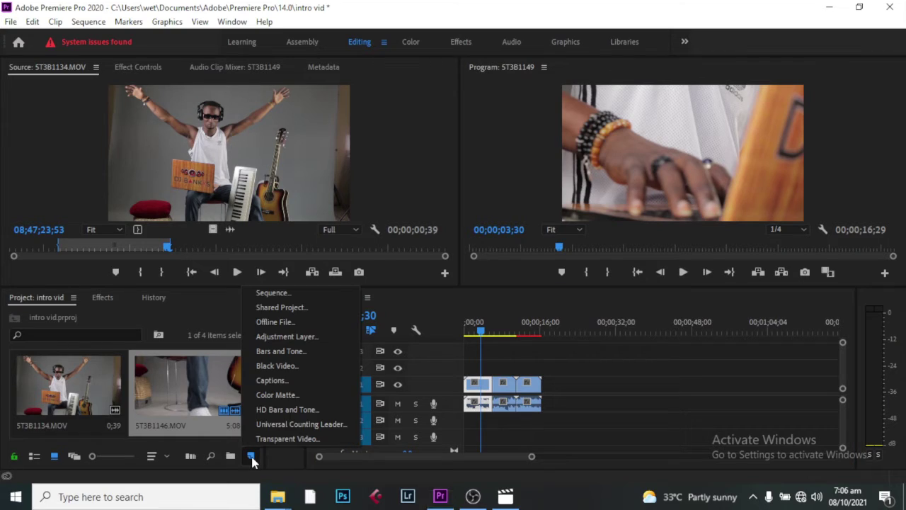
left_click(275, 339)
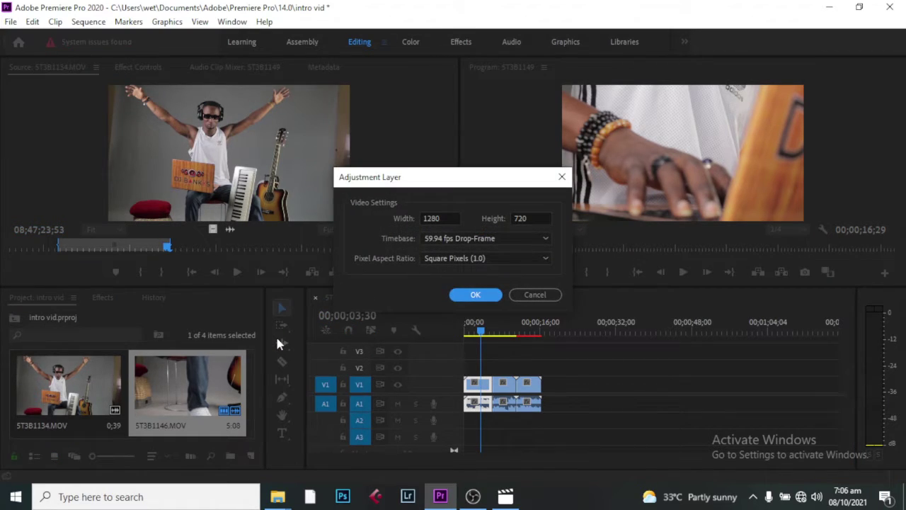
left_click(475, 295)
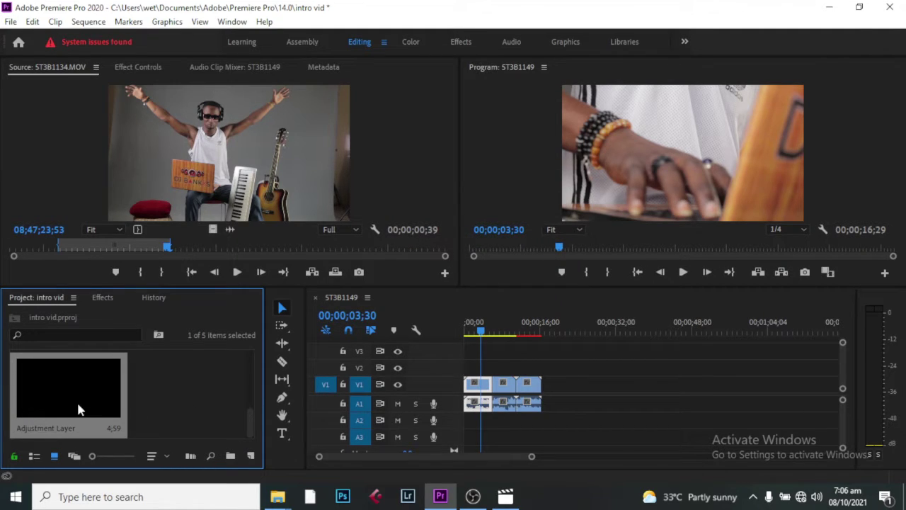
Place the Adjustment Layer at the start of track V2 and extend it to the end of the last V1 clip.
left_click_drag(68, 394, 480, 370)
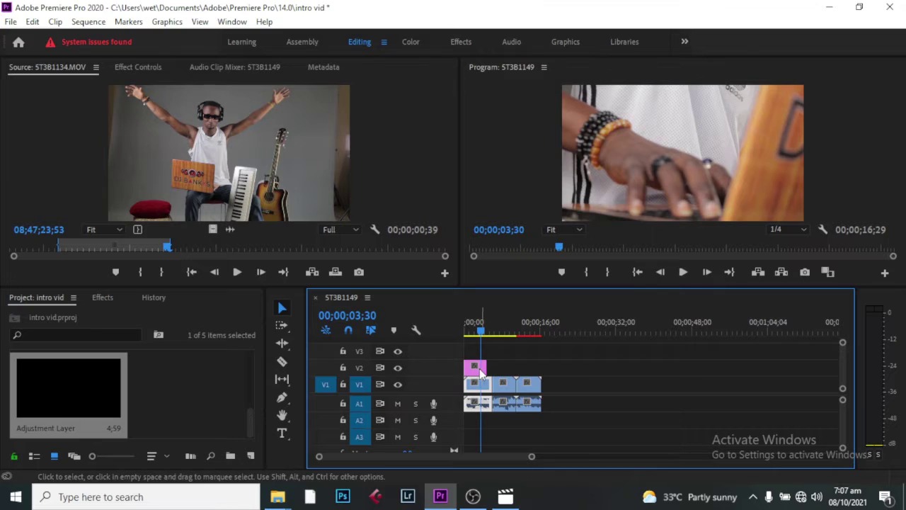
left_click_drag(487, 369, 541, 367)
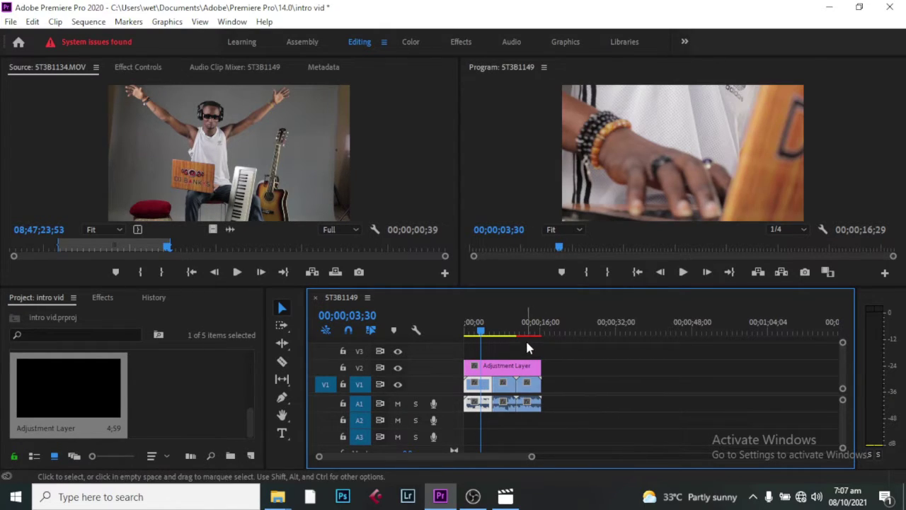
left_click(539, 366)
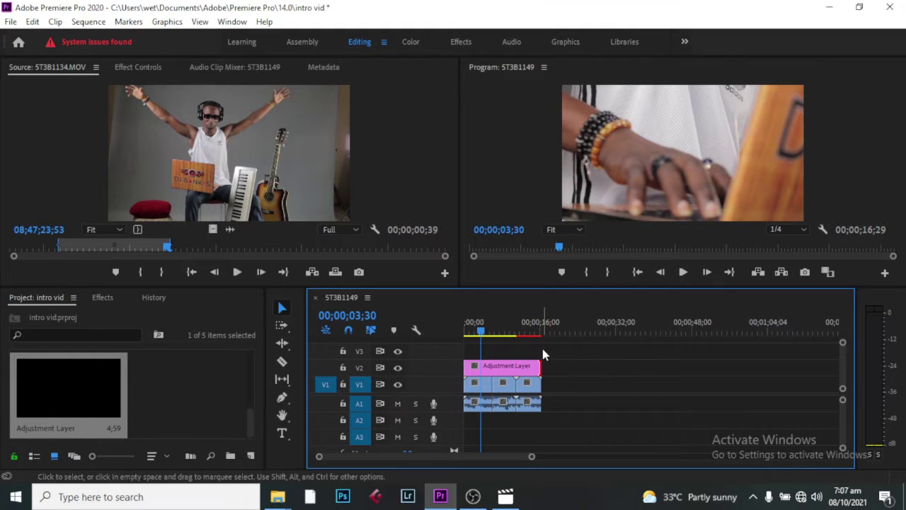
left_click_drag(483, 332, 536, 333)
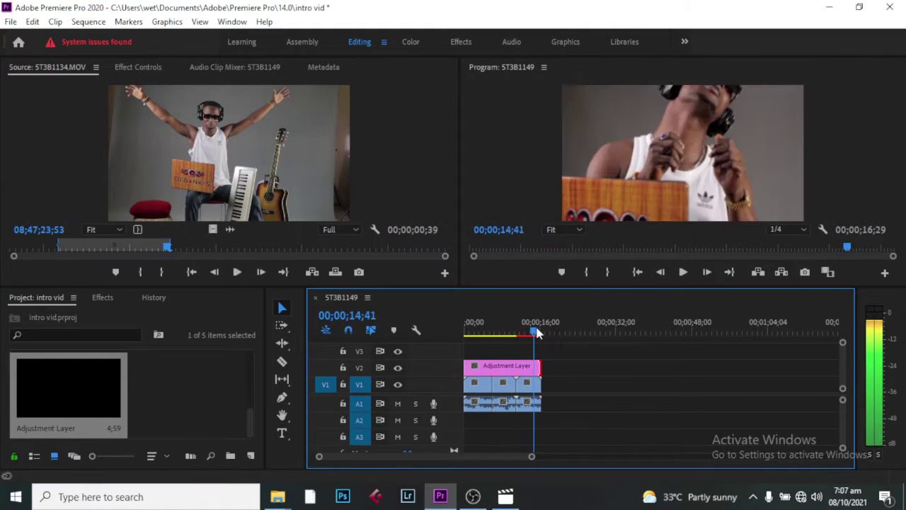
Find the Crop video effect and apply it to the Adjustment Layer on V2.
left_click(519, 367)
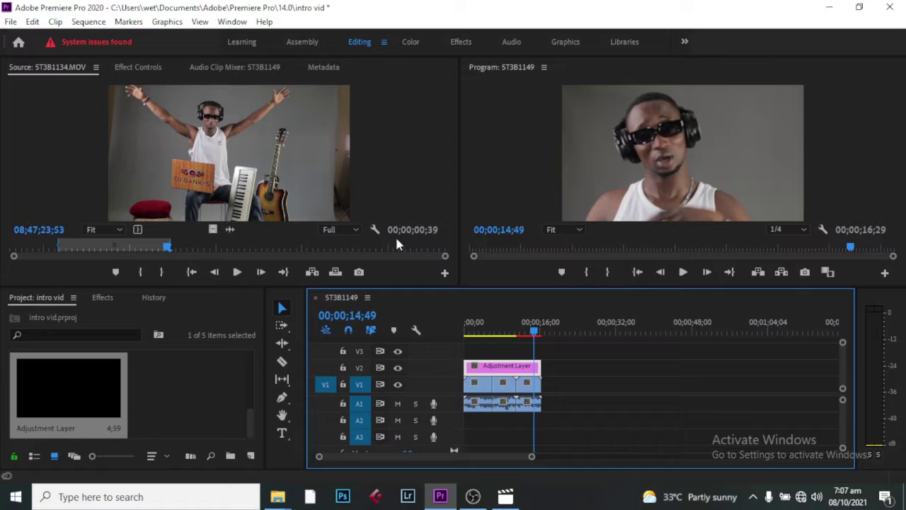
left_click(252, 419)
left_click_drag(251, 419, 252, 408)
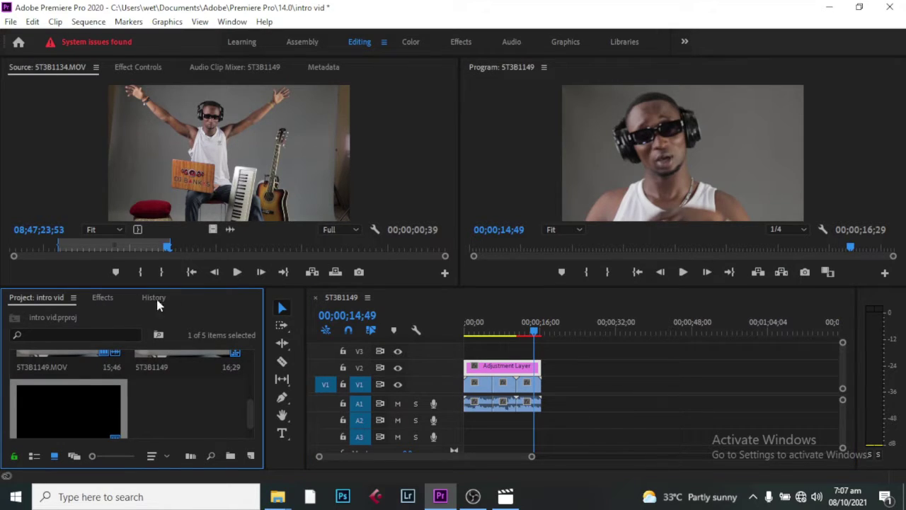
left_click(105, 299)
left_click(67, 317)
type("crop")
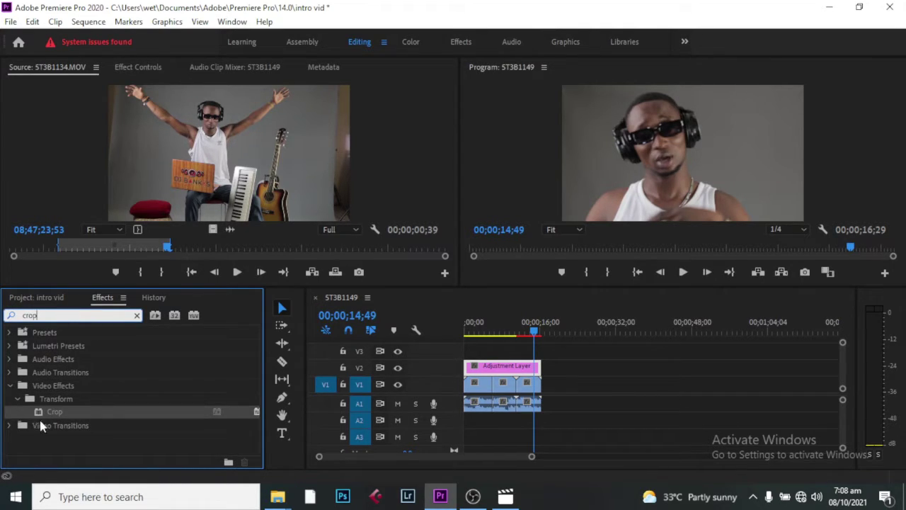
left_click_drag(39, 417, 474, 369)
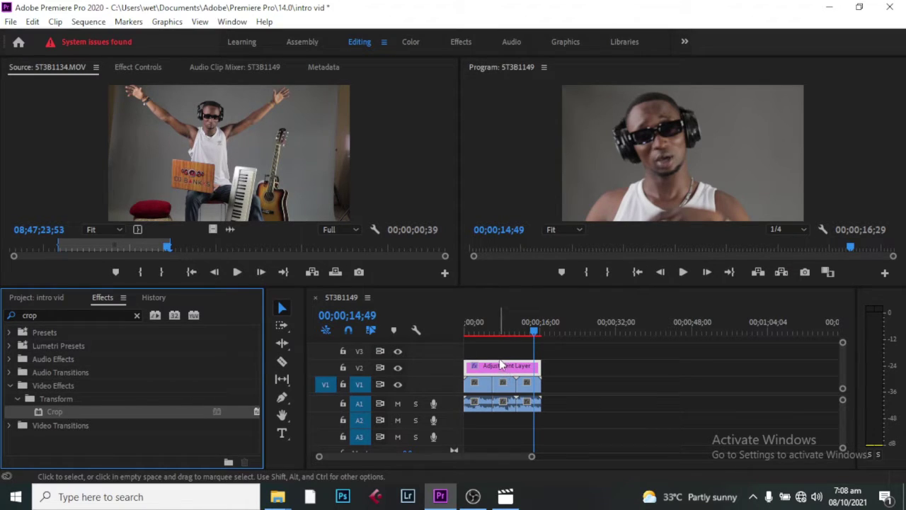
Set the Adjustment Layer's Crop effect to 12% at the top and 12% at the bottom, and preview the black bars.
left_click(125, 69)
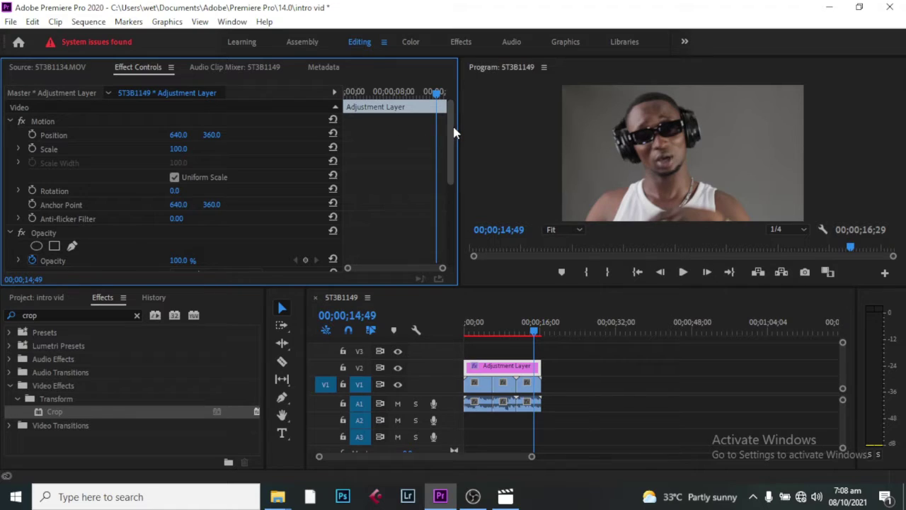
left_click_drag(451, 133, 452, 215)
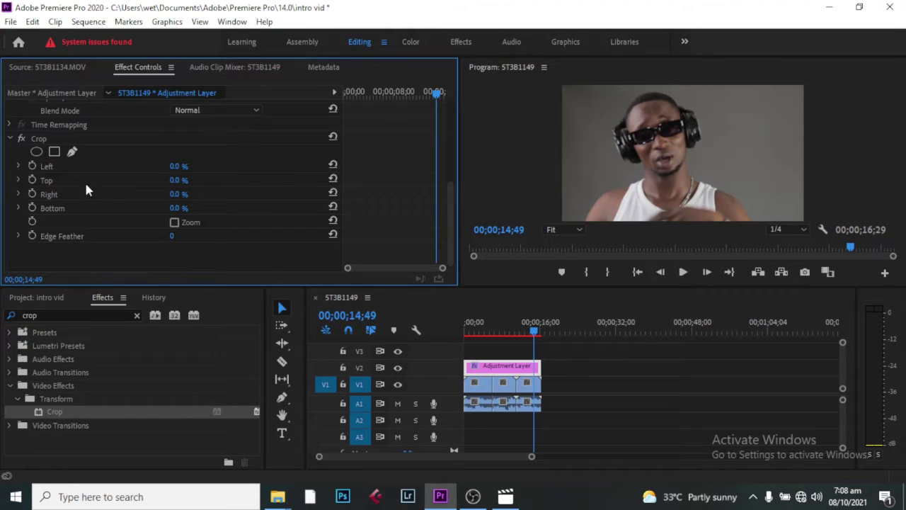
left_click(179, 180)
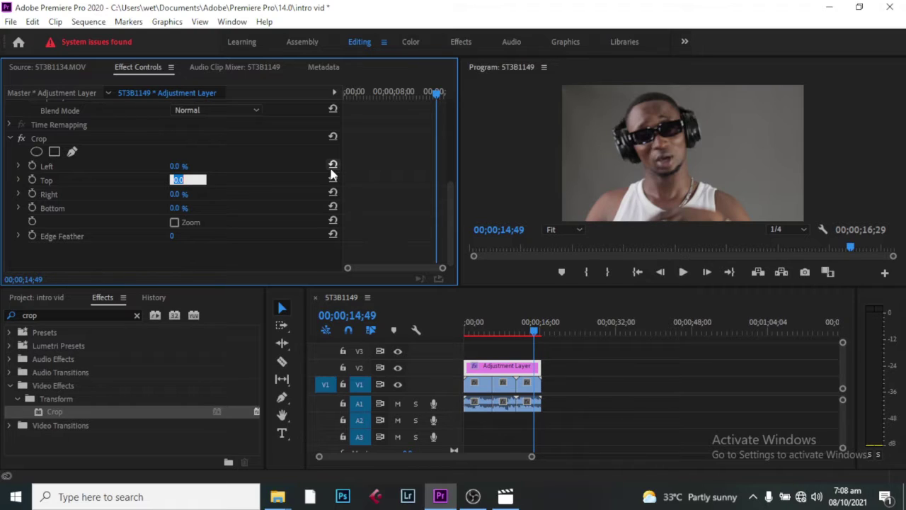
type("12")
left_click(177, 207)
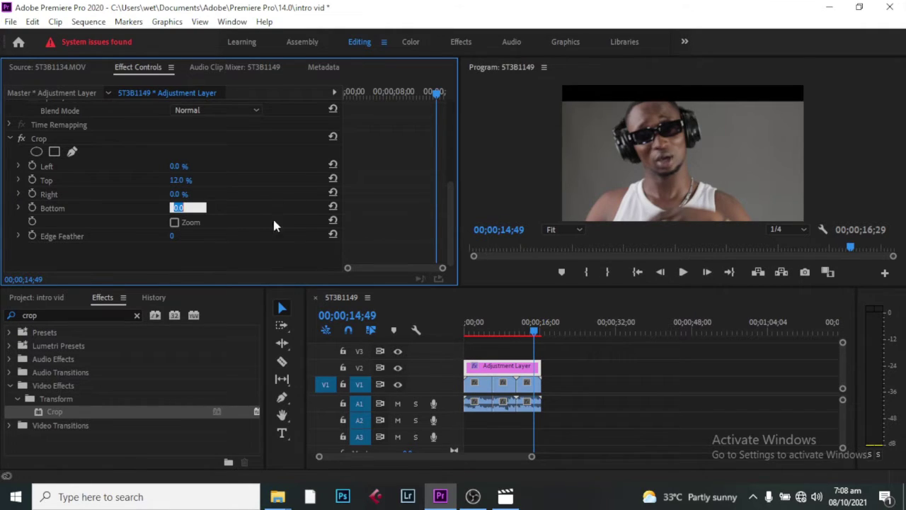
type("12")
key("Return")
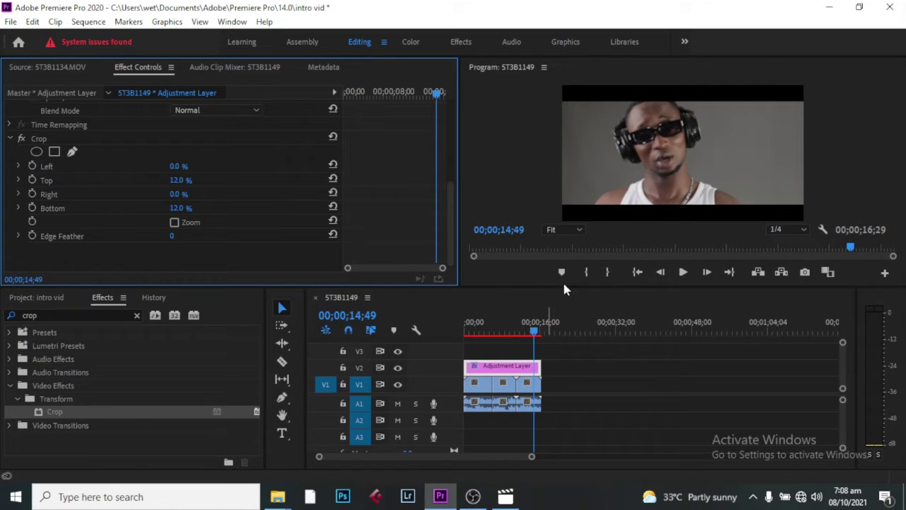
left_click_drag(526, 330, 534, 335)
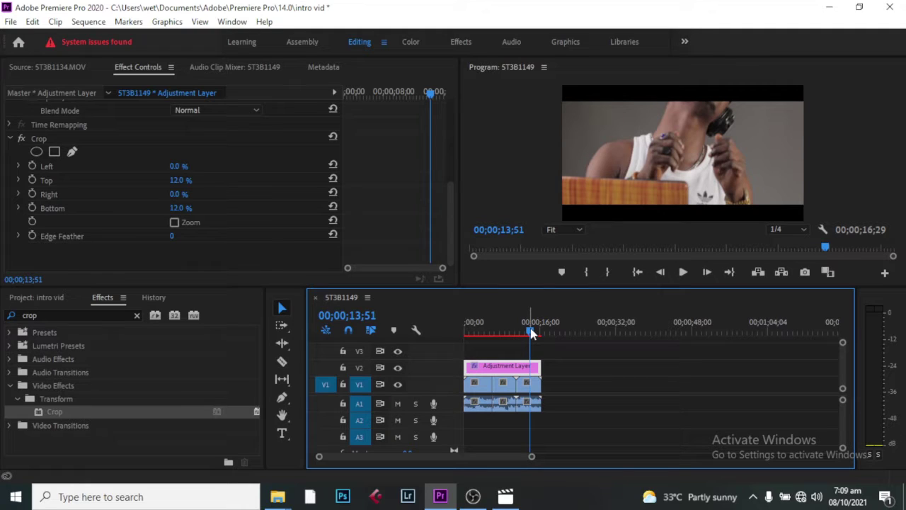
In the Lumetri Basic Correction of the Adjustment Layer, lower Highlights to about -35.8 and Blacks to about -30.9.
left_click(412, 42)
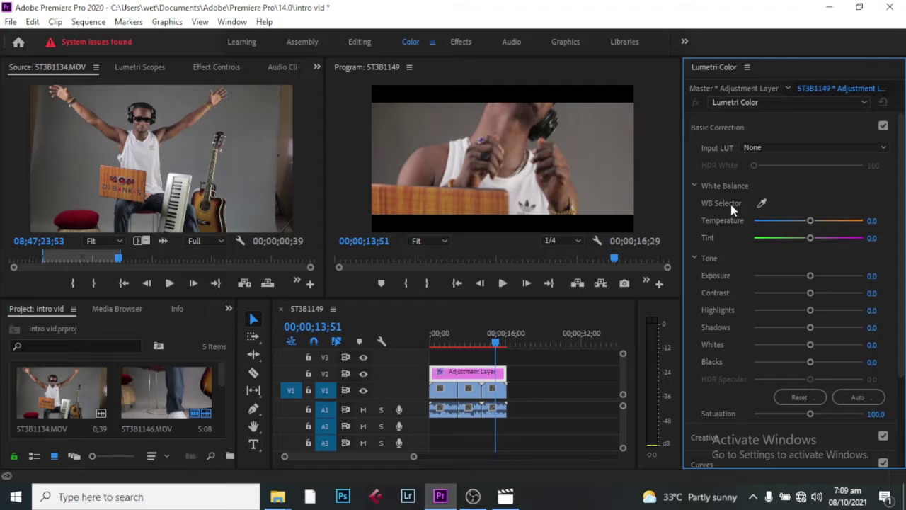
left_click(710, 129)
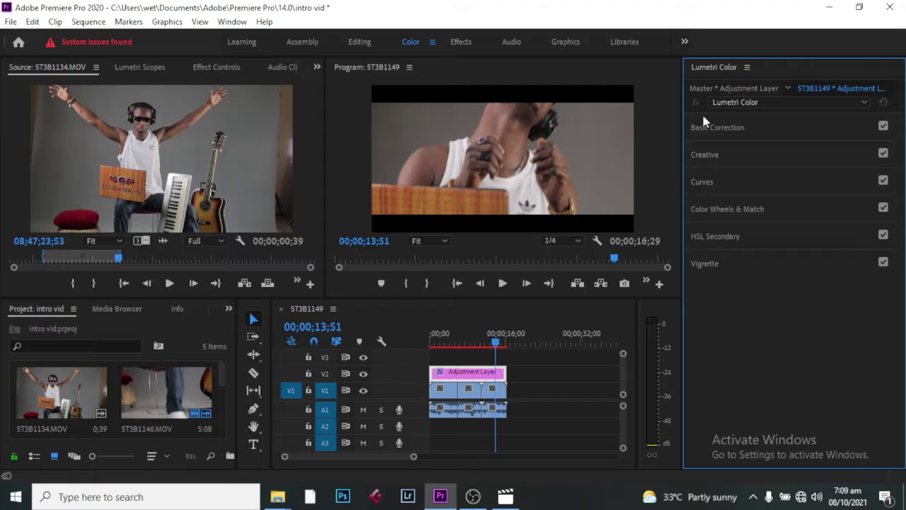
left_click(721, 128)
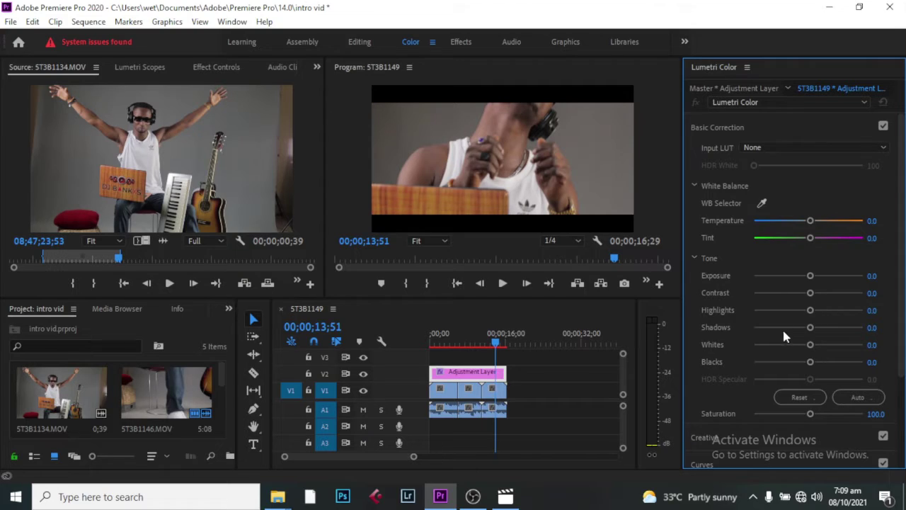
left_click_drag(810, 310, 789, 310)
left_click_drag(810, 362, 792, 362)
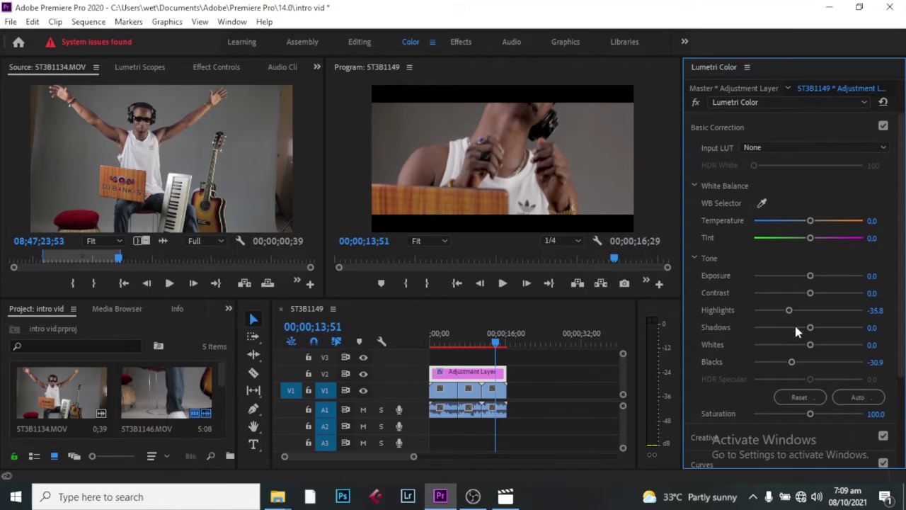
Raise the Adjustment Layer's Contrast to about 16.4, Saturation to about 149.1, Temperature to about 26.1 and Tint to about 6.7.
left_click_drag(810, 296, 819, 294)
left_click_drag(813, 419, 837, 419)
mouse_move(812, 224)
left_mouse_down()
mouse_move(823, 224)
mouse_move(813, 237)
left_mouse_up()
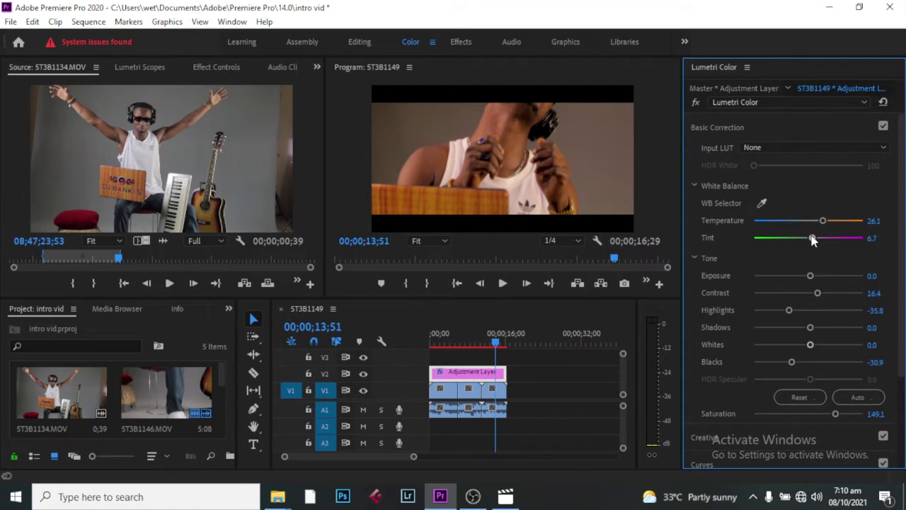
Refine the tone of the Adjustment Layer with Blacks at about -35.8, Whites at about 0.6 and Highlights at about -41.8.
left_click_drag(793, 363, 788, 360)
left_click_drag(811, 346, 810, 346)
left_click_drag(789, 311, 791, 319)
left_click_drag(903, 228, 637, 127)
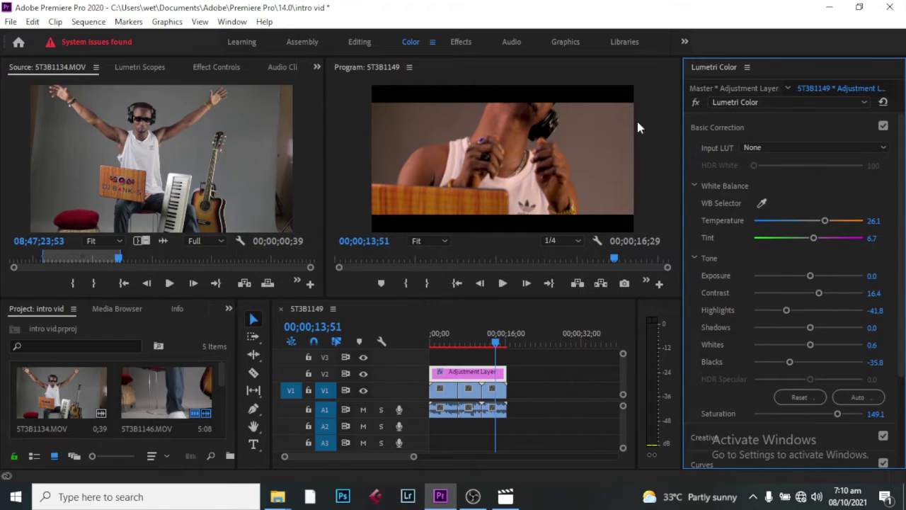
Compare the image with and without the Lumetri Color effect, and lower Highlights and Blacks slightly further.
left_click(696, 103)
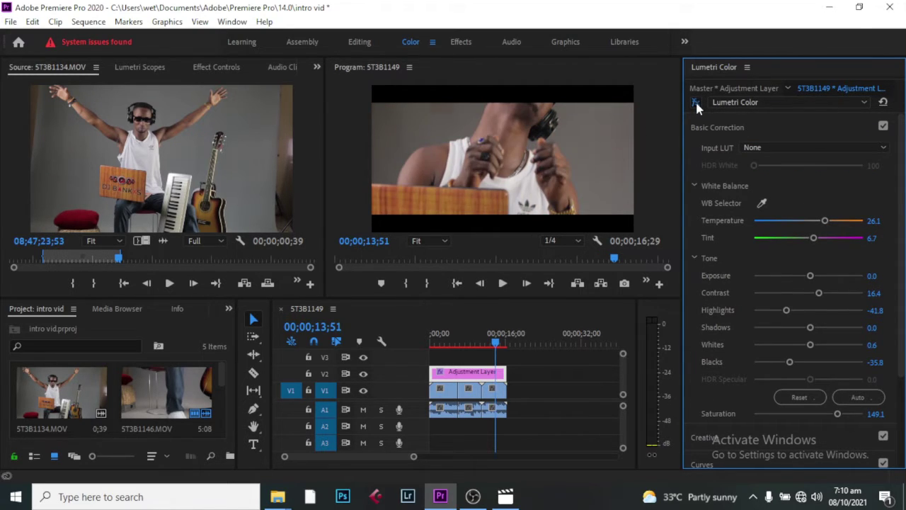
left_click(697, 104)
left_click(697, 104)
left_click(697, 105)
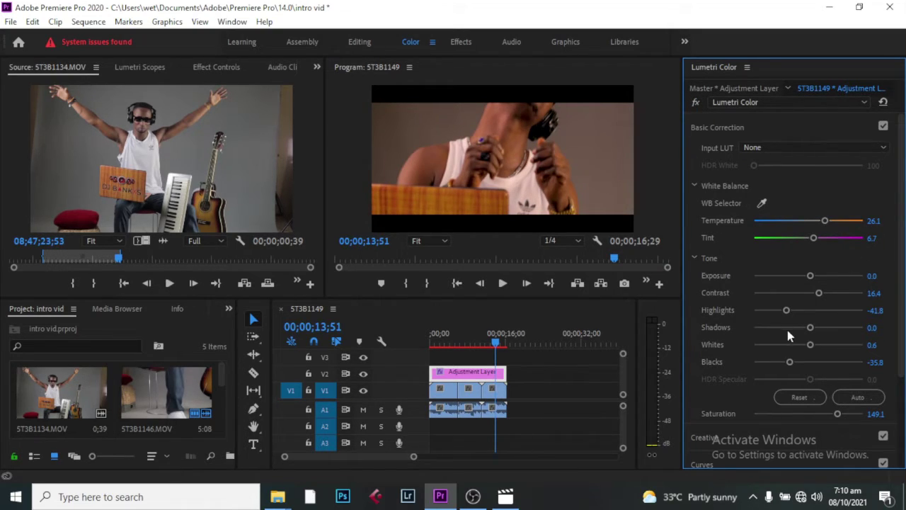
left_click_drag(785, 311, 779, 314)
left_click_drag(790, 361, 788, 362)
Add the text "my music dj" over the video frame at 00;00;05;19 with the Type tool.
left_click(359, 42)
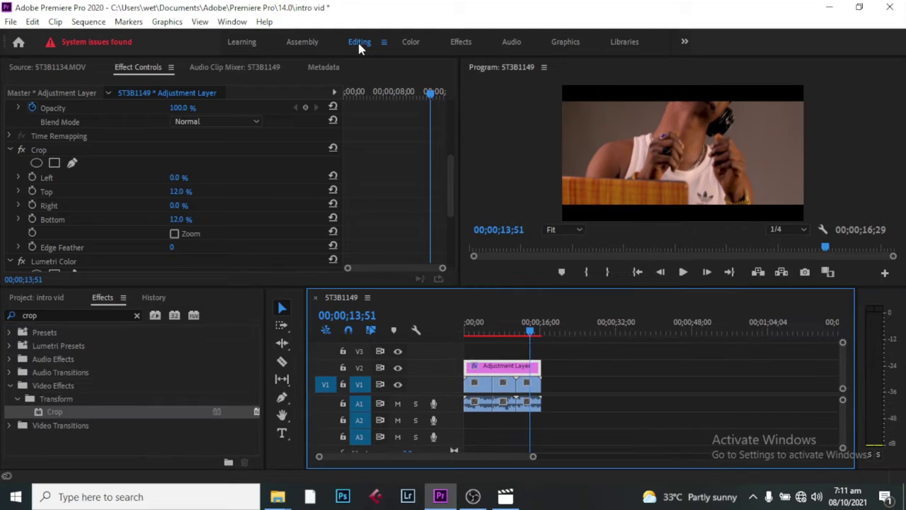
left_click(496, 333)
left_click_drag(496, 332, 489, 333)
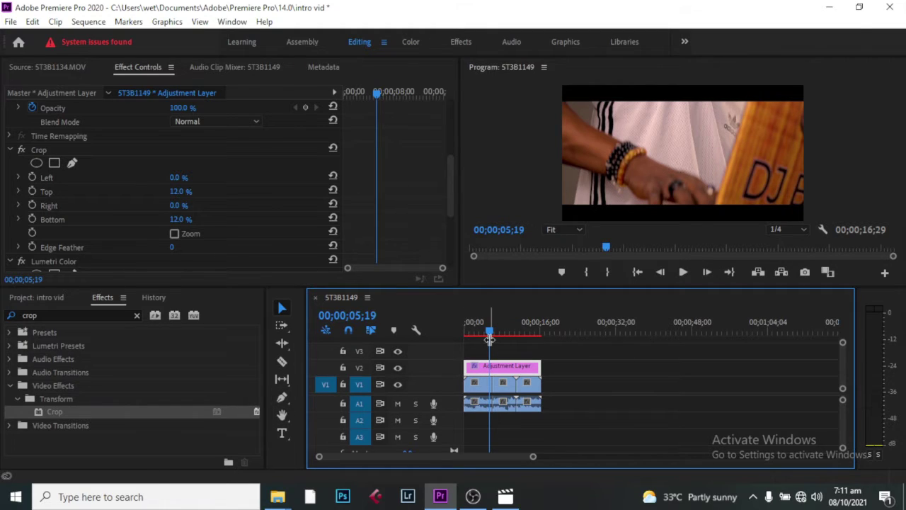
left_click(566, 42)
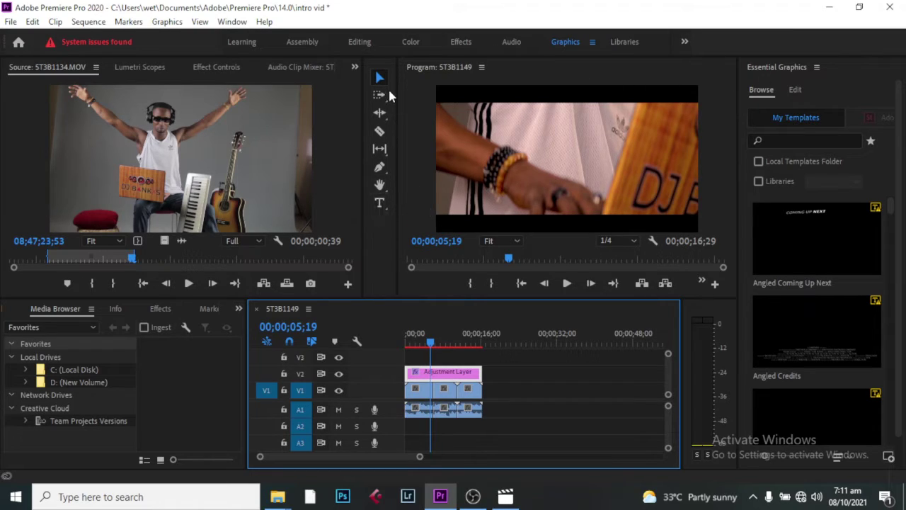
left_click(379, 202)
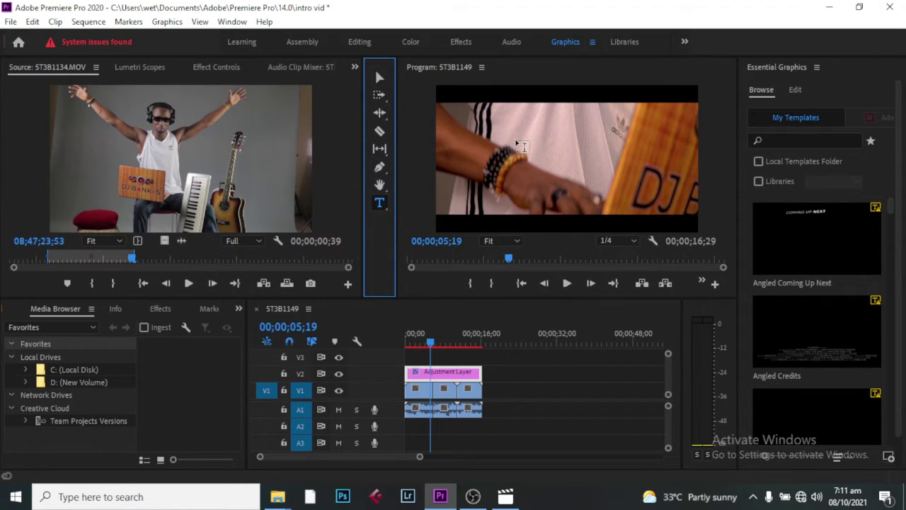
left_click(503, 129)
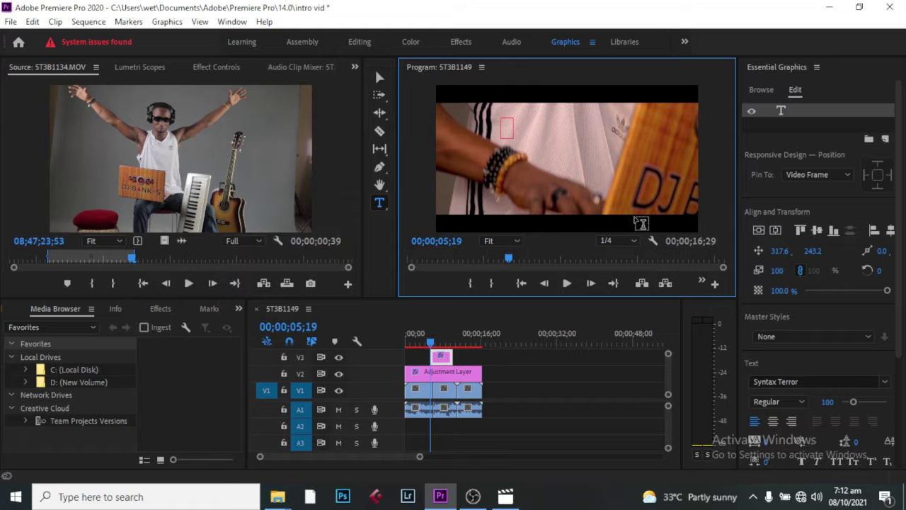
type("my mu")
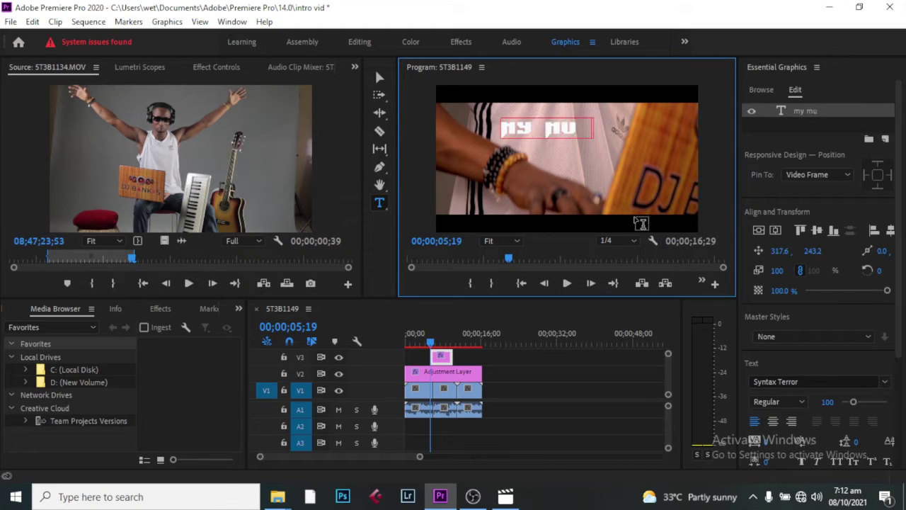
type("sic dj")
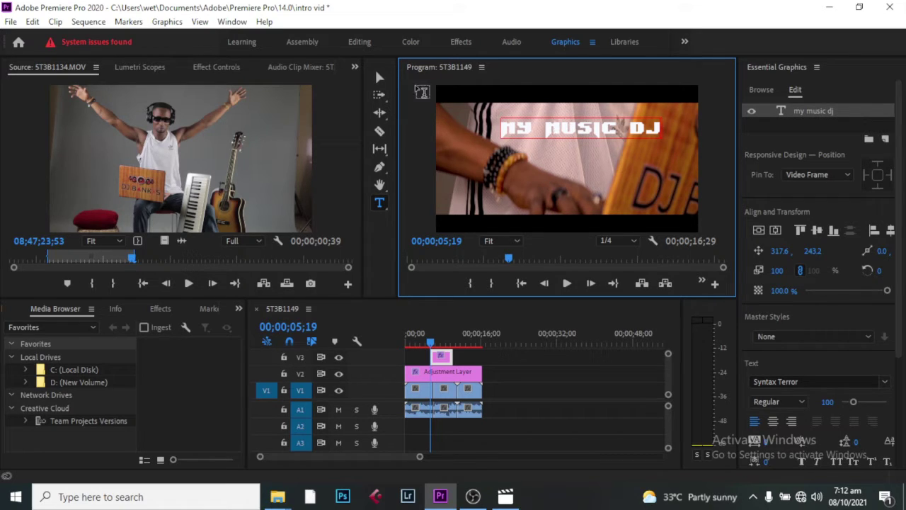
Center the "my music dj" text vertically and horizontally in the frame, and deselect it.
left_click(379, 78)
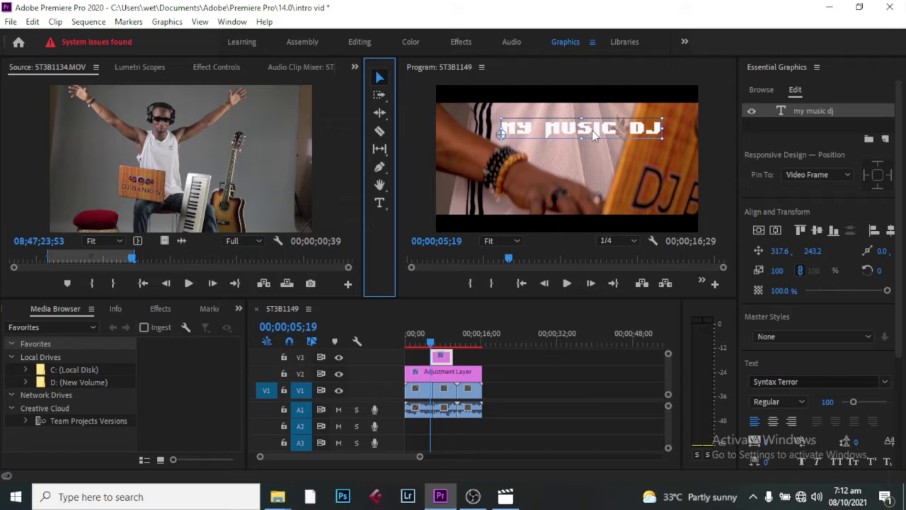
left_click(759, 230)
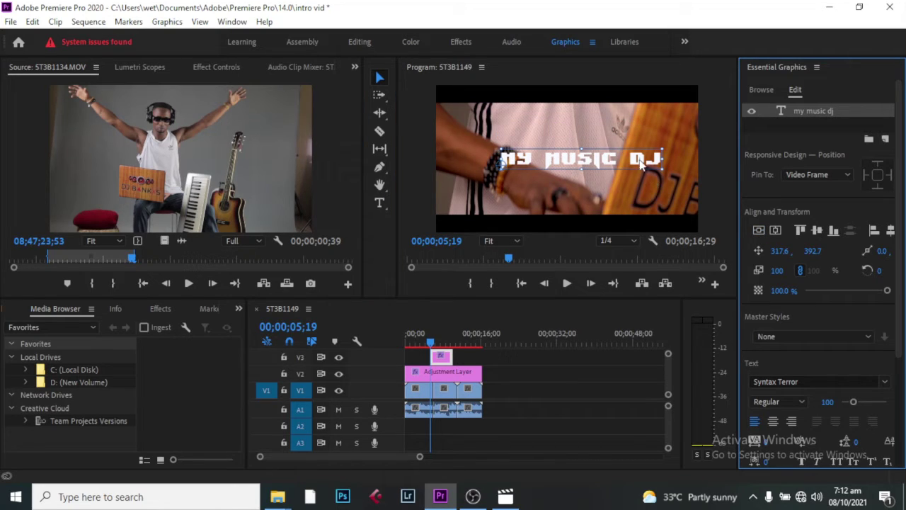
left_click(775, 233)
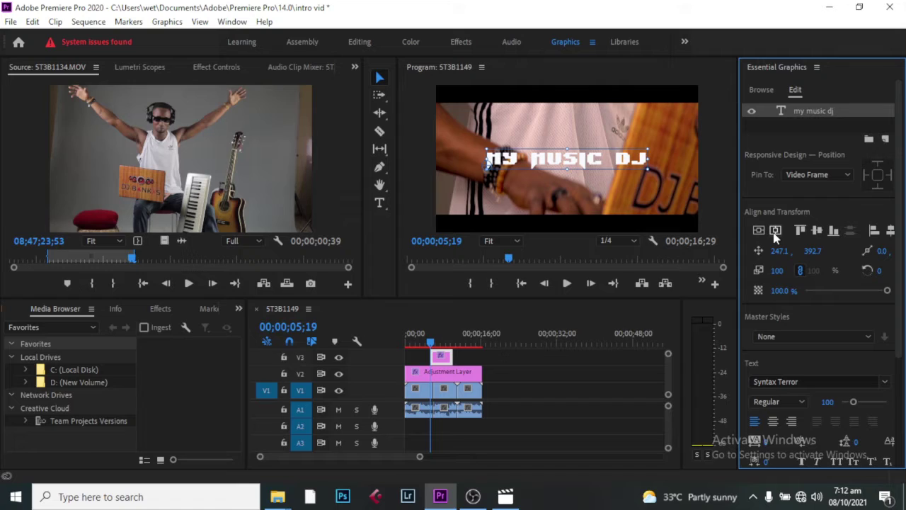
left_click(640, 197)
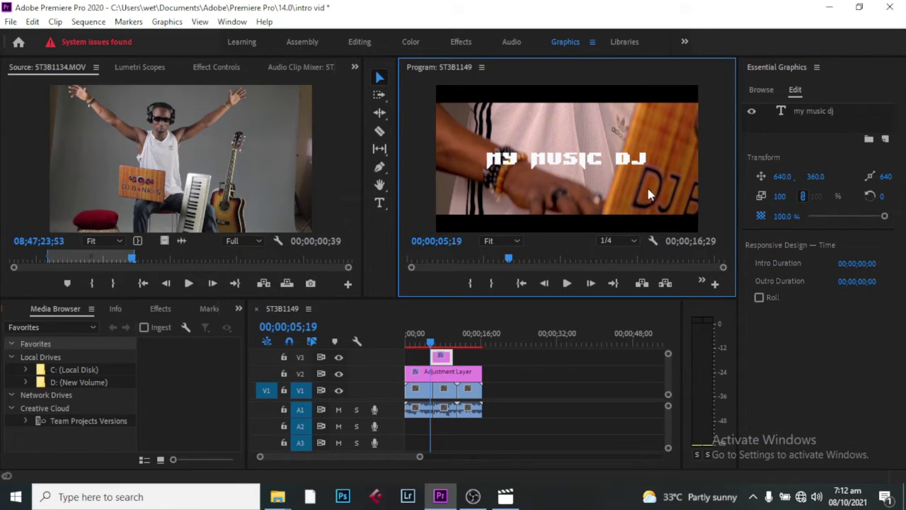
Change the fill color of the "my music dj" text to yellow F5D83B.
left_click(597, 161)
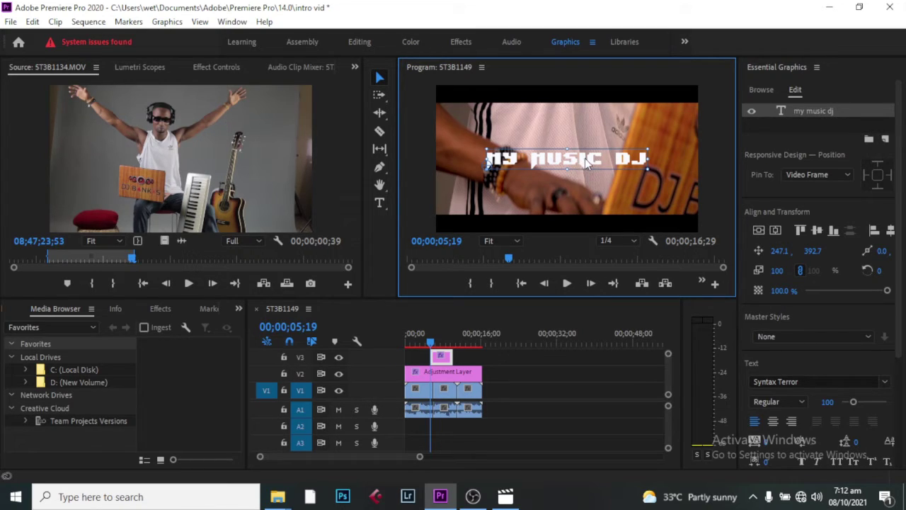
left_click(901, 274)
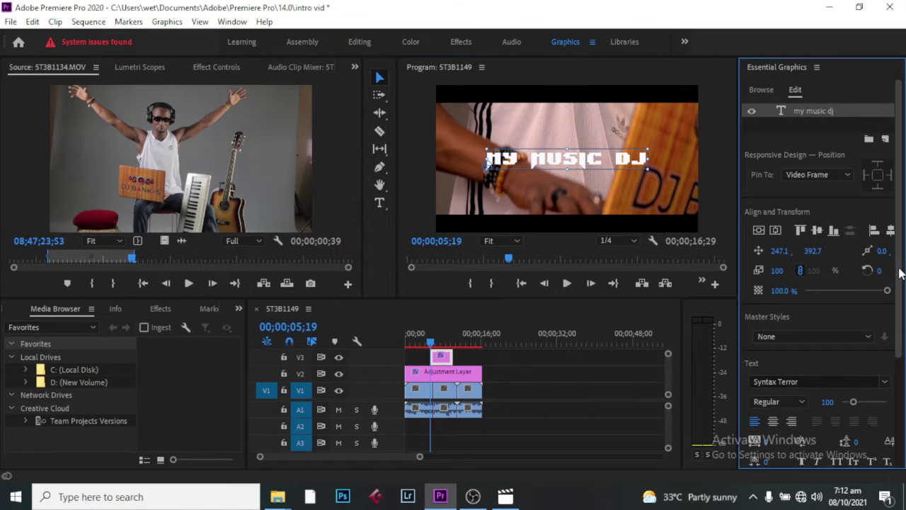
scroll(901, 274, "down", 5)
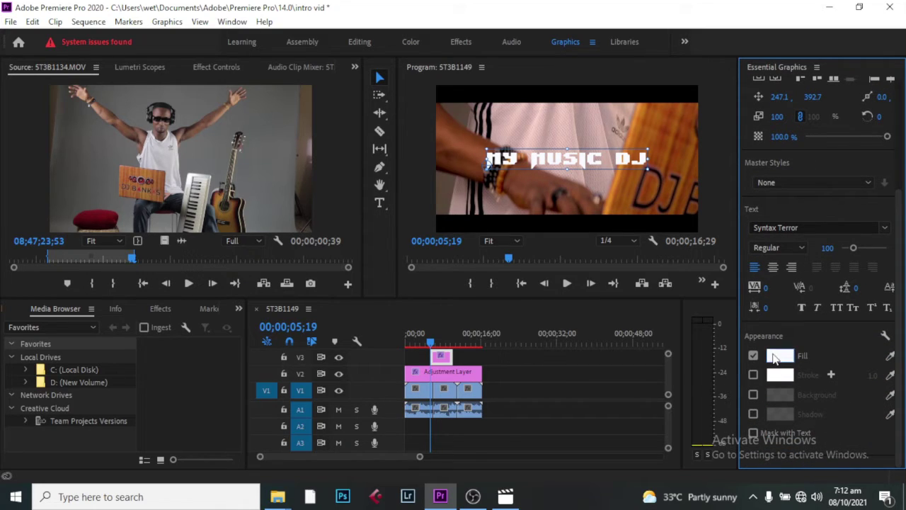
left_click(775, 359)
left_click_drag(681, 258, 743, 234)
left_click(743, 288)
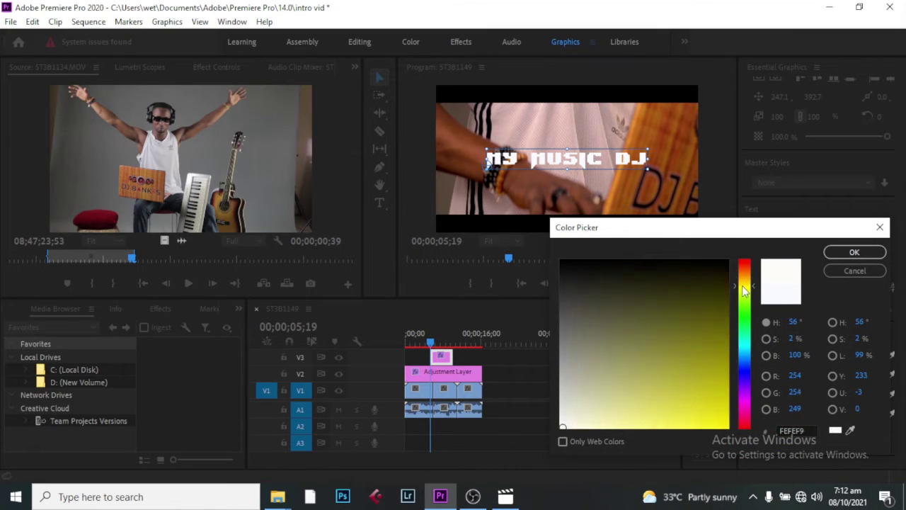
left_click(745, 283)
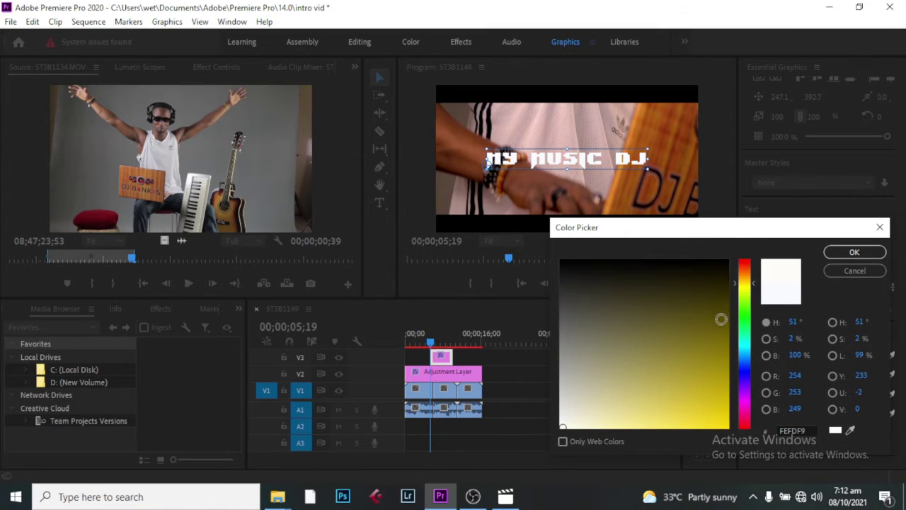
left_click(688, 421)
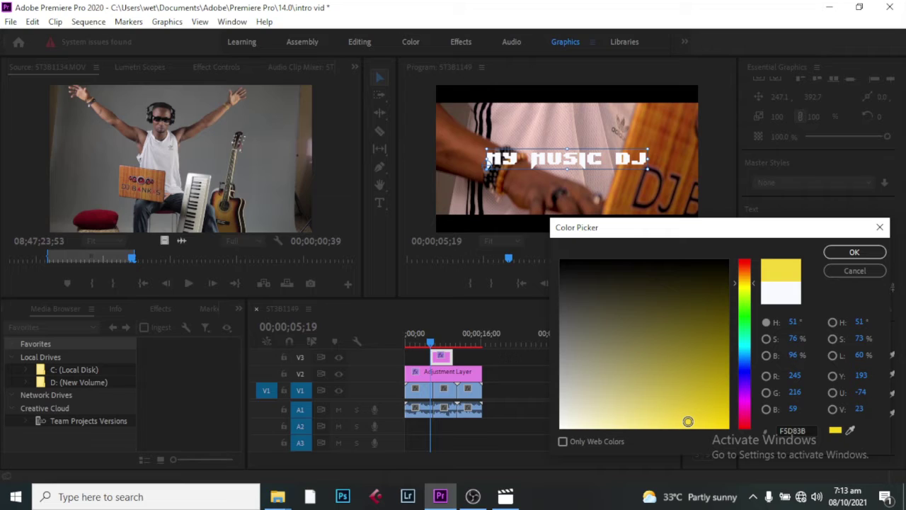
left_click(855, 252)
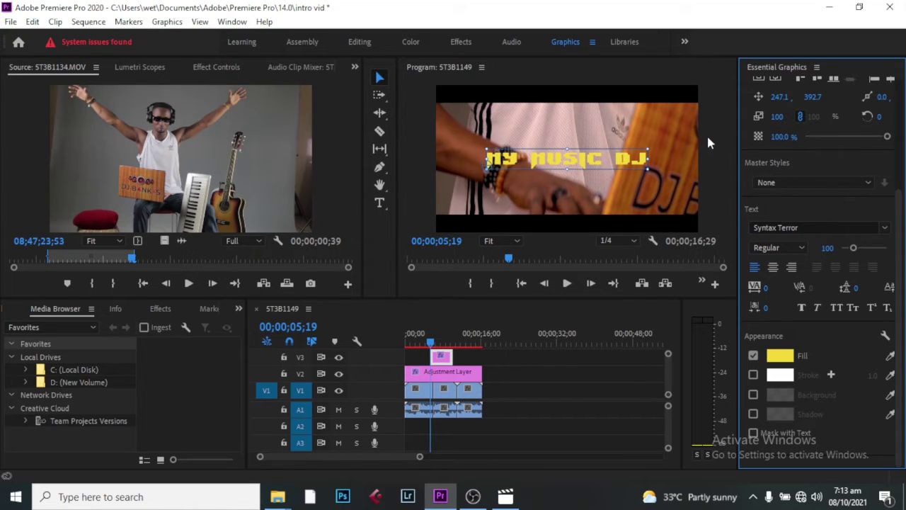
Enlarge the "my music dj" text to a scale of 114.
left_click(779, 116)
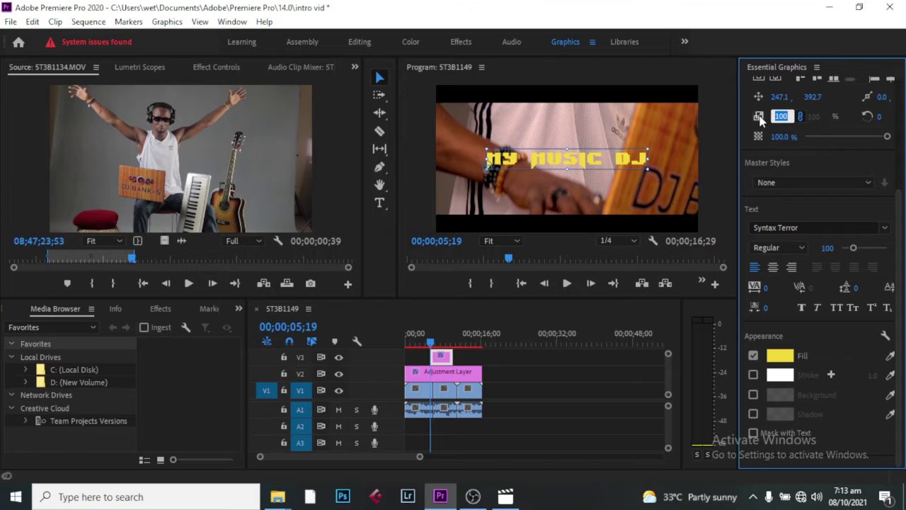
left_click(784, 136)
left_click(778, 118)
left_click_drag(777, 118, 787, 118)
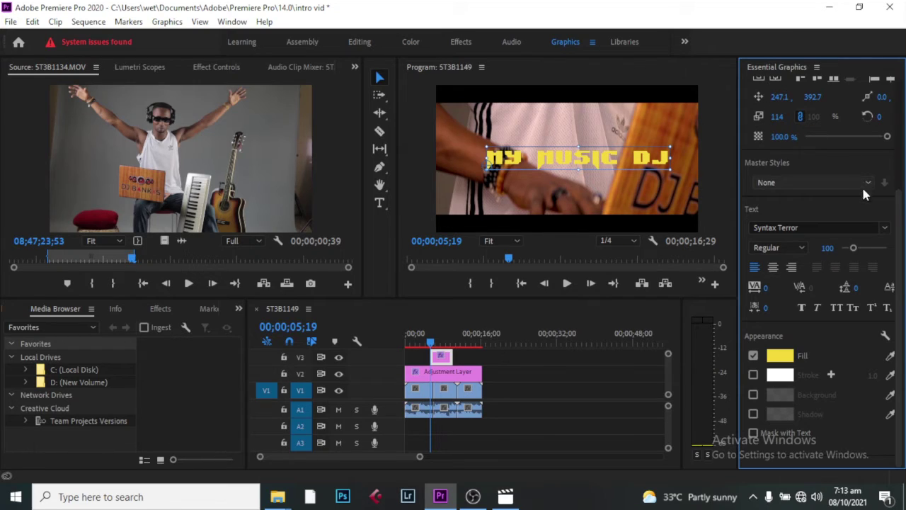
Center the enlarged title vertically and horizontally in the frame, and deselect it.
left_click_drag(898, 205, 898, 182)
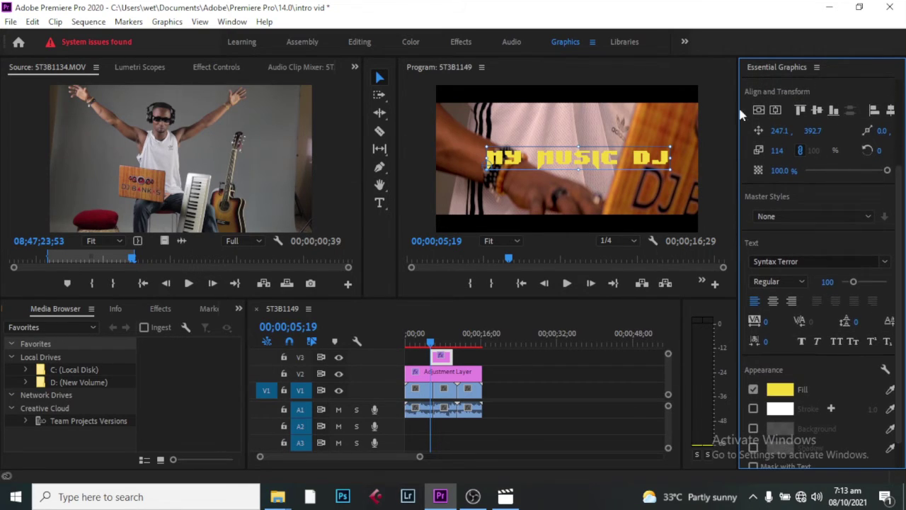
left_click(759, 111)
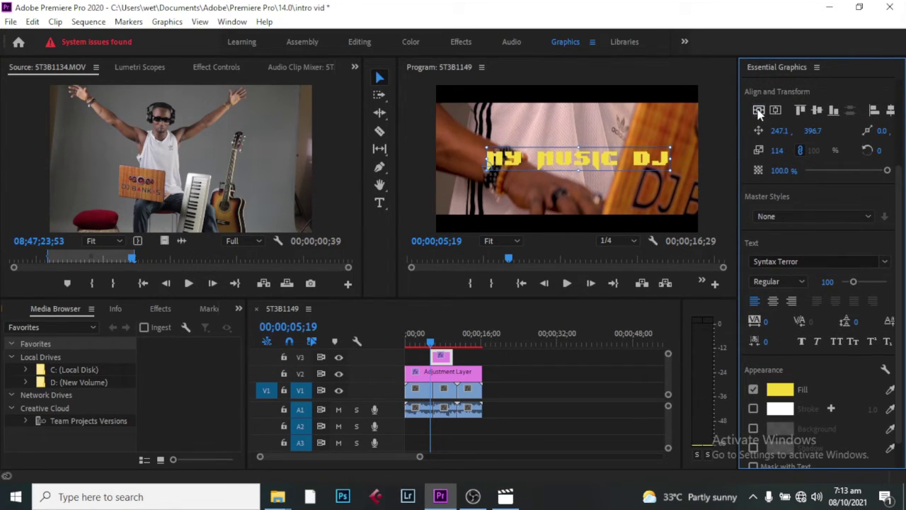
left_click(775, 111)
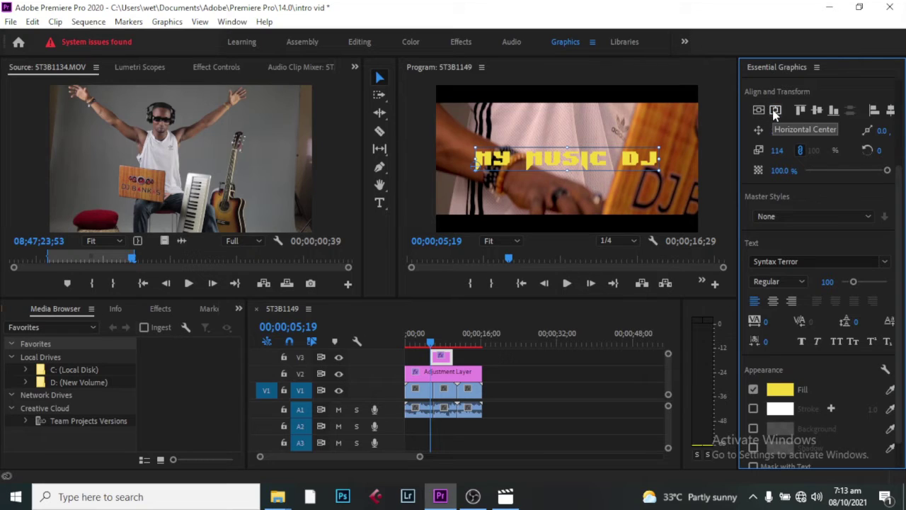
scroll(819, 302, "down", 1)
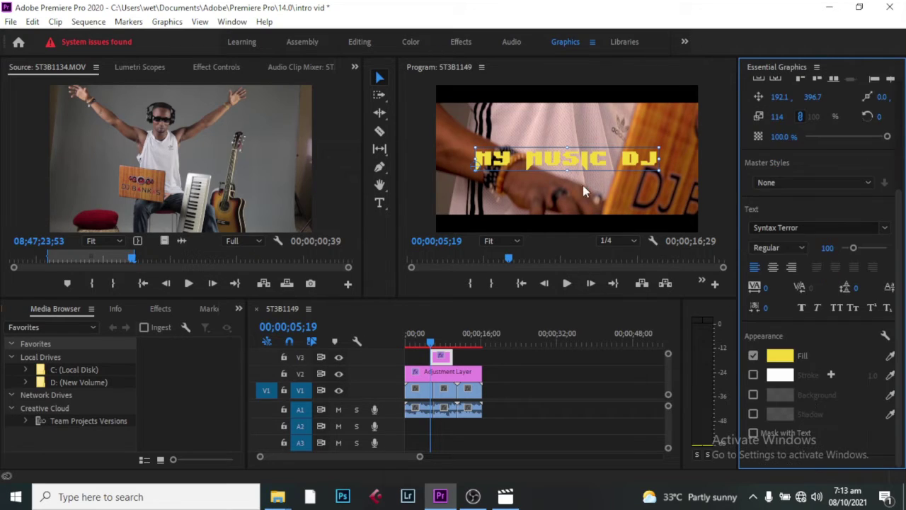
left_click(581, 164)
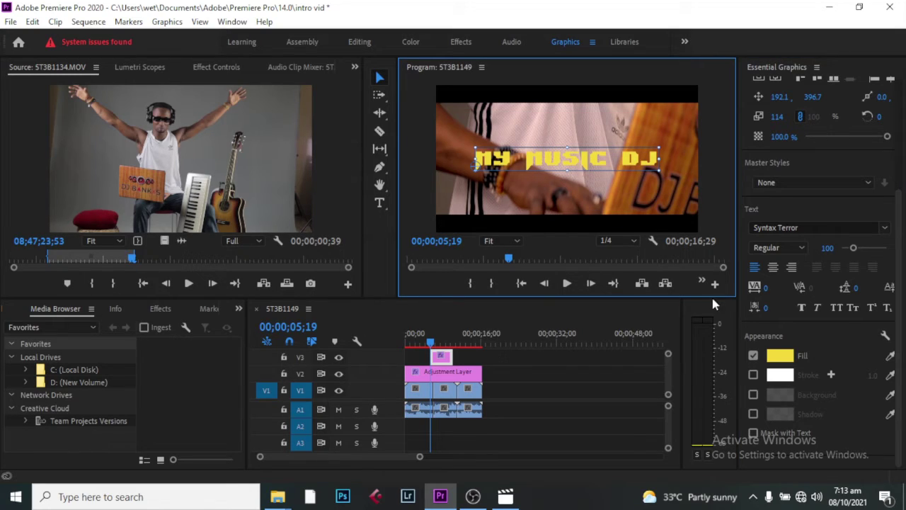
left_click(602, 126)
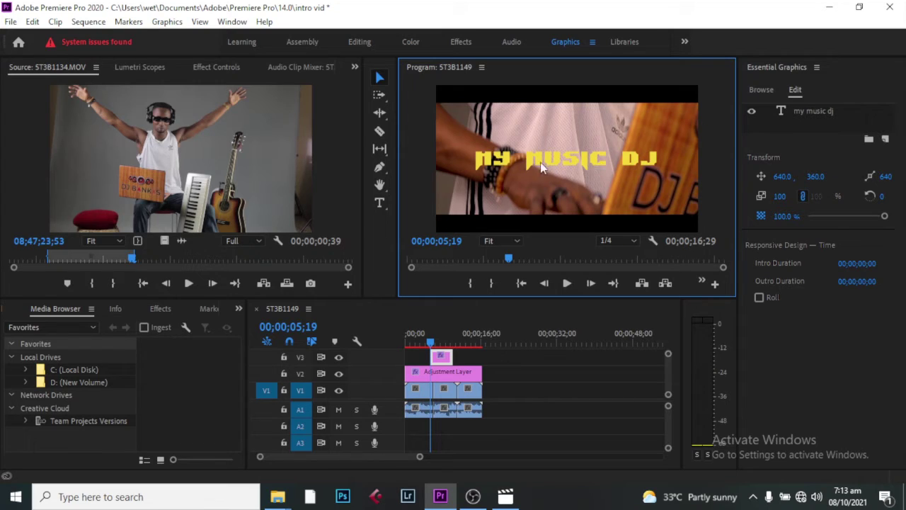
Change the fill of only the word "music" in the title to near-black 030300, and deselect the text.
left_click(379, 202)
left_click_drag(530, 160, 604, 162)
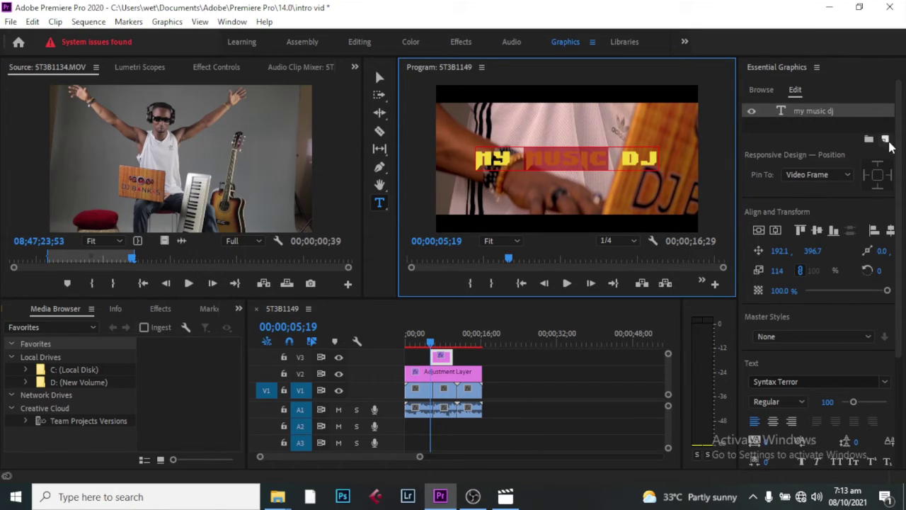
left_click_drag(901, 157, 901, 275)
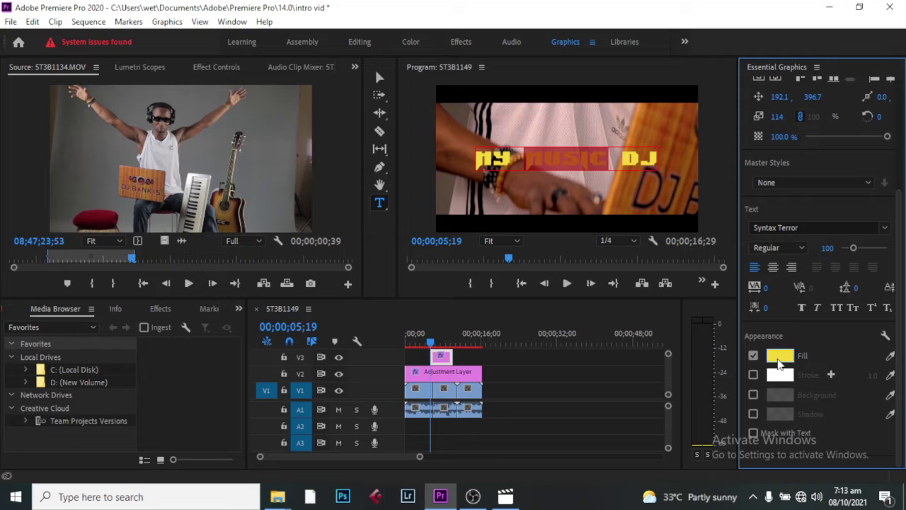
left_click(781, 361)
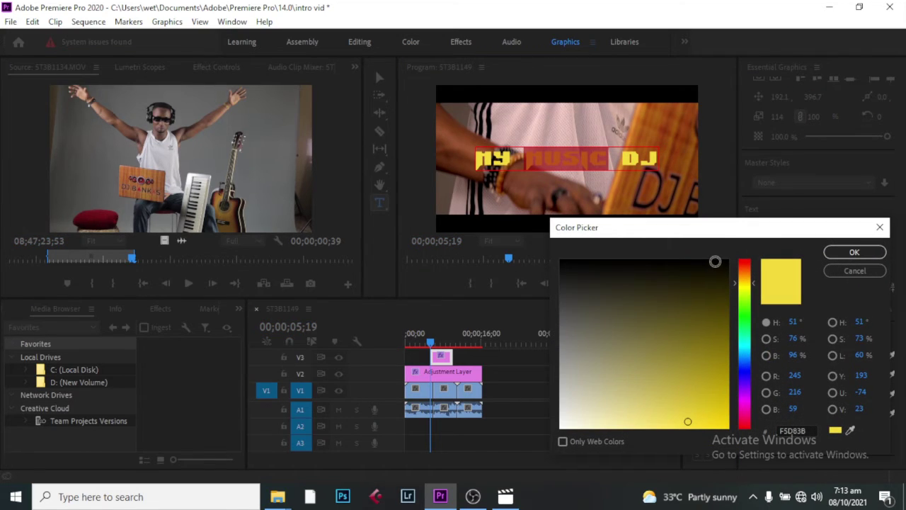
left_click(727, 261)
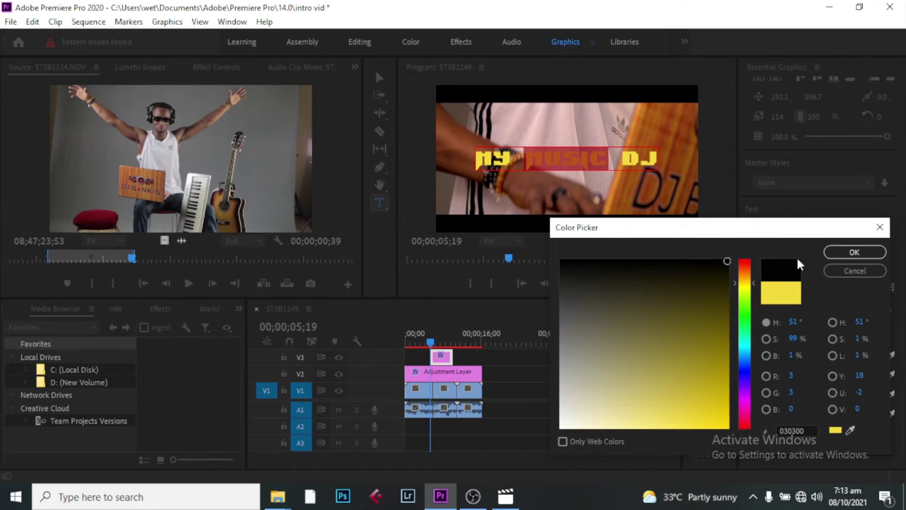
left_click(855, 252)
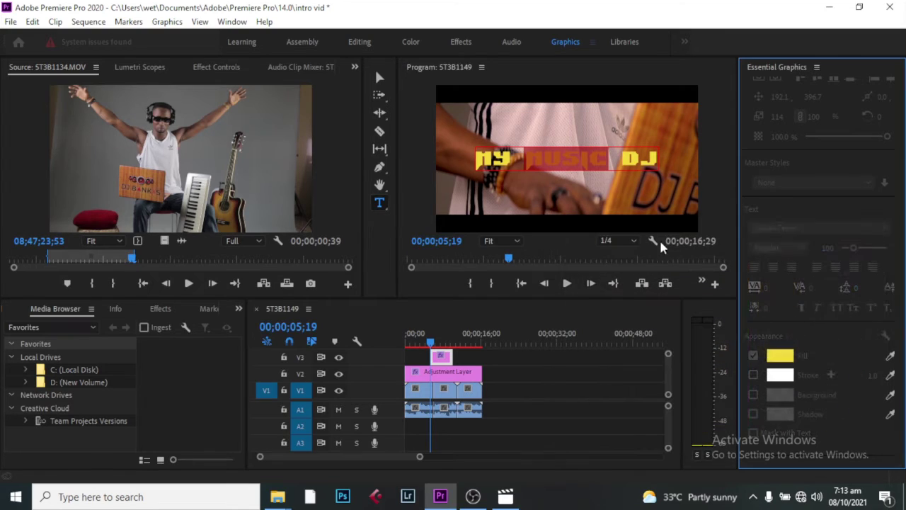
left_click(379, 77)
left_click(522, 130)
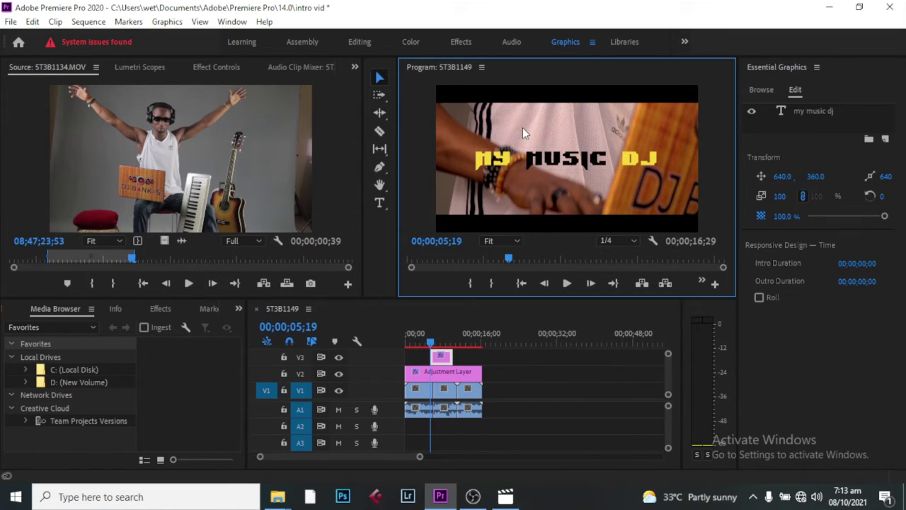
left_click(558, 166)
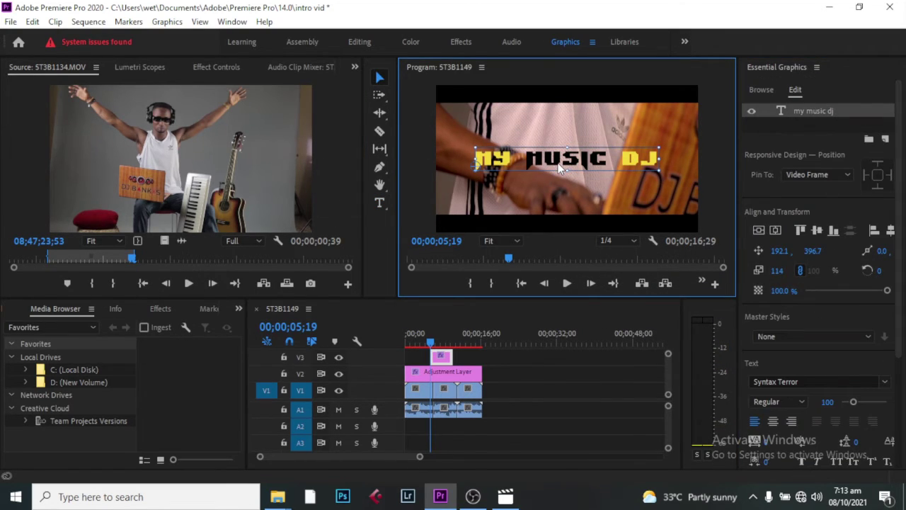
left_click(554, 221)
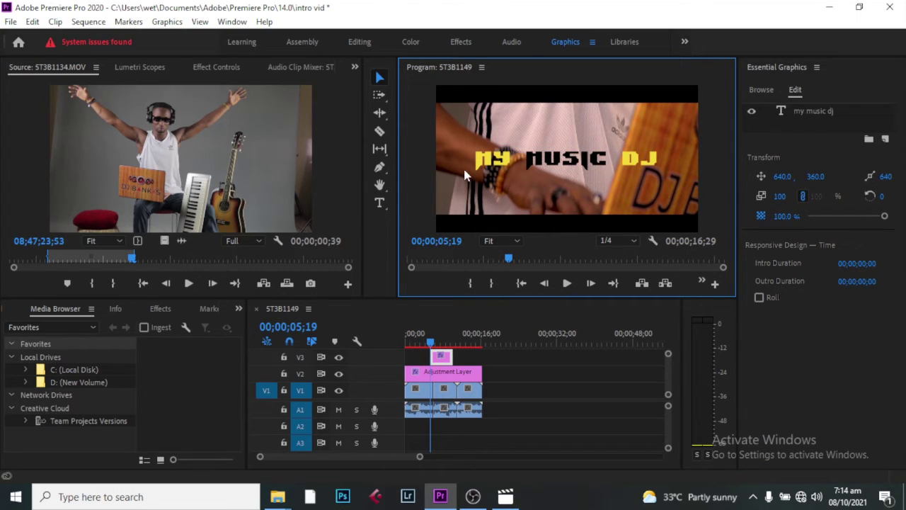
Return to the Editing workspace and open the media export settings for the sequence, using the H.264 format.
left_click(360, 42)
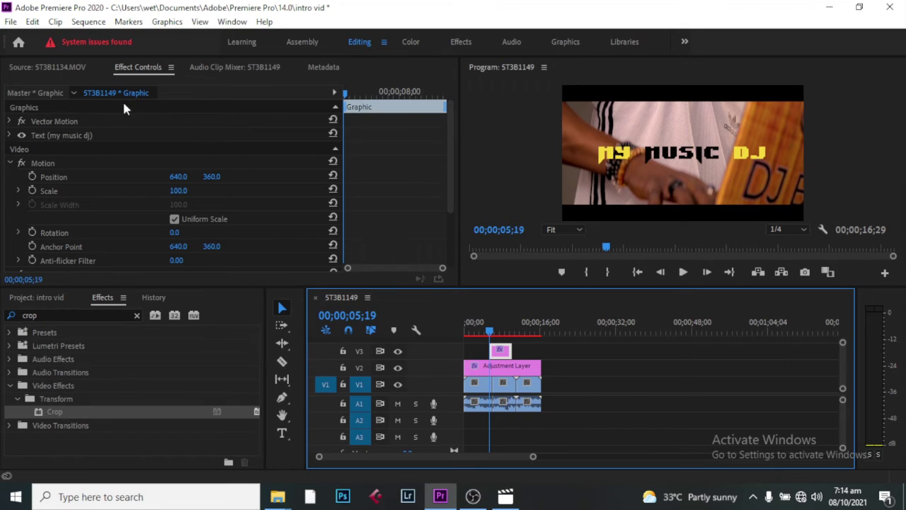
left_click(12, 27)
mouse_move(213, 405)
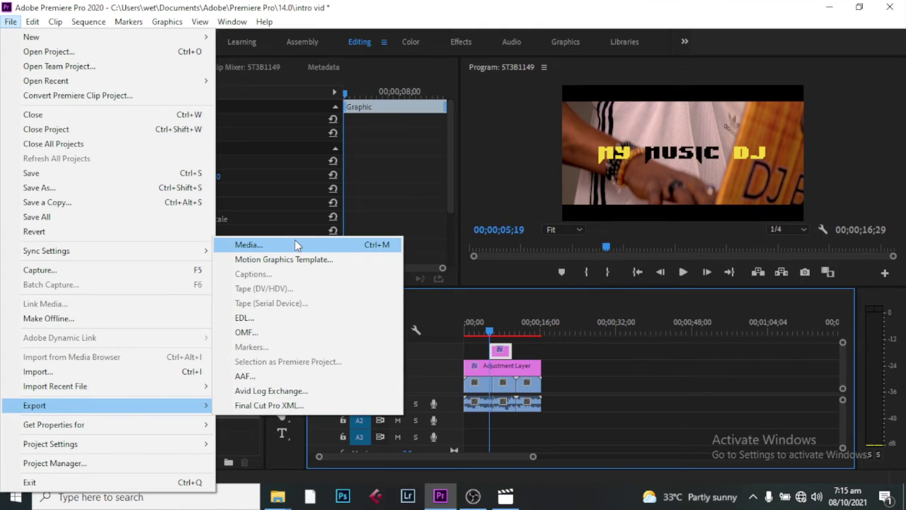
left_click(368, 12)
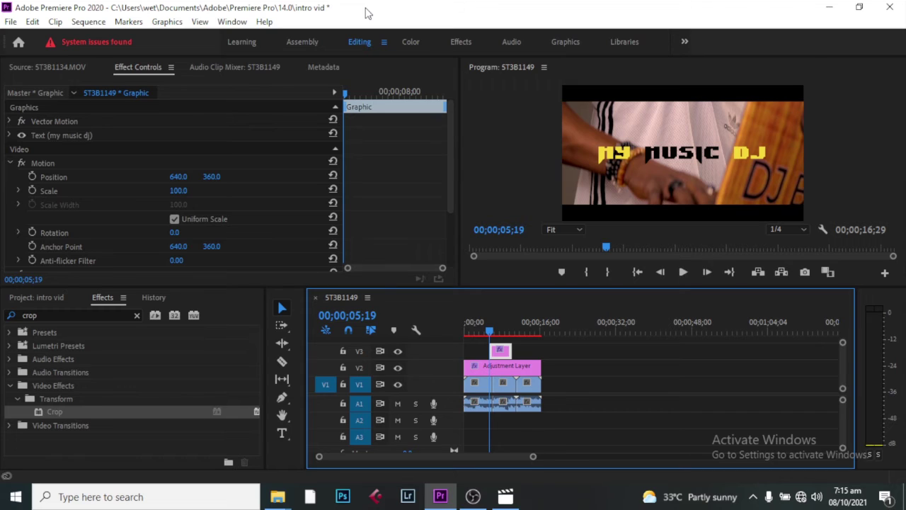
key("ctrl+m")
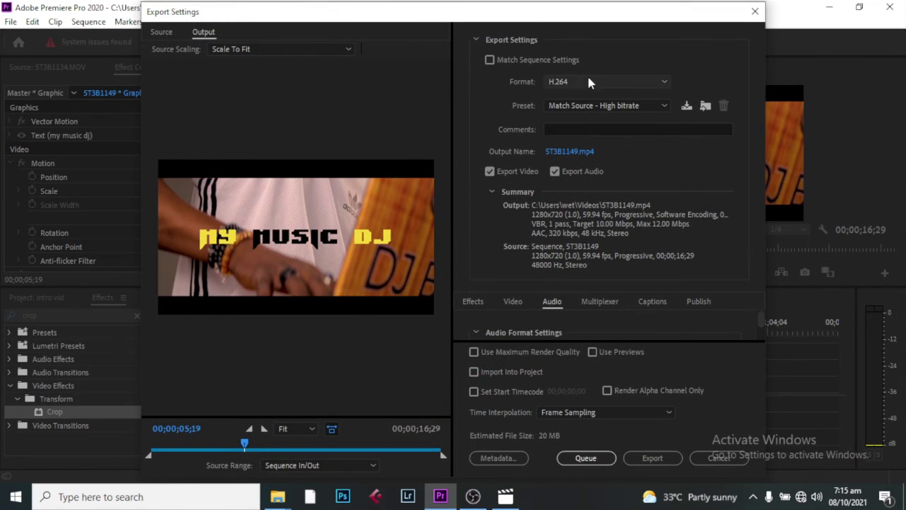
left_click(623, 83)
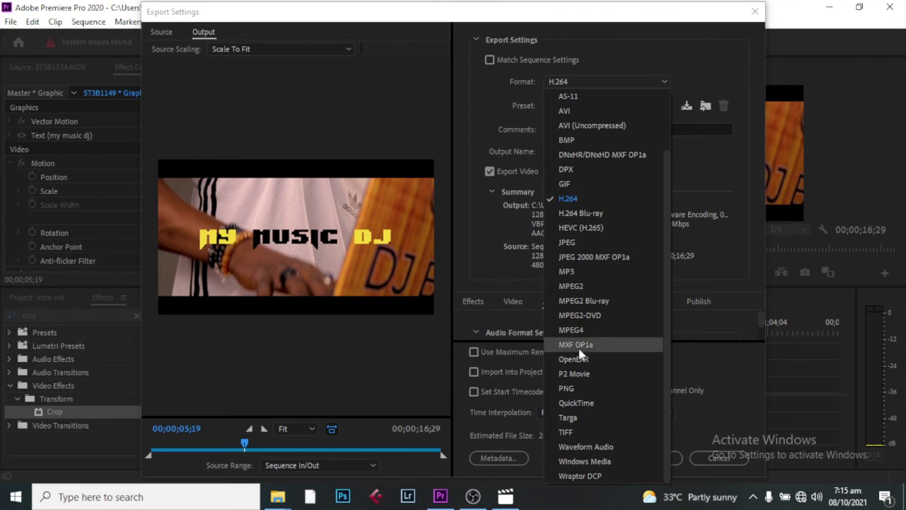
left_click(597, 200)
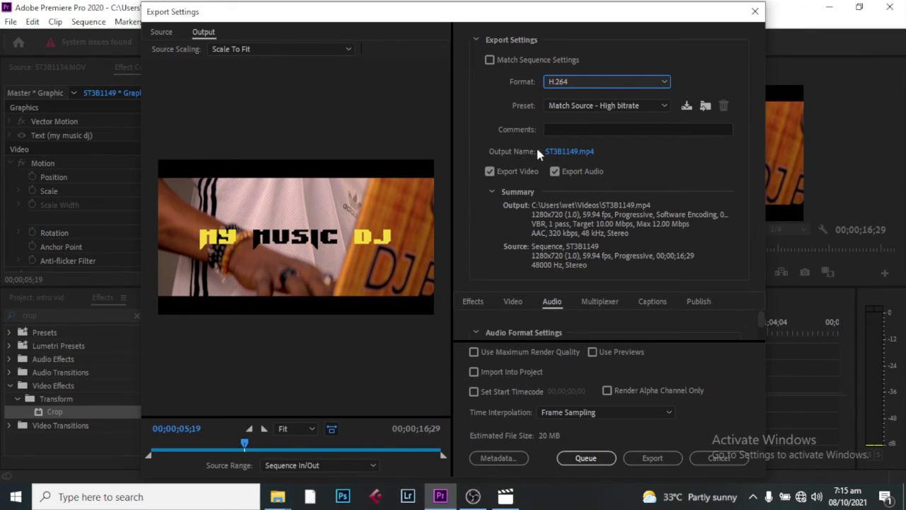
Name the output file "my music Dj" in the Videos folder and export the video.
left_click(565, 151)
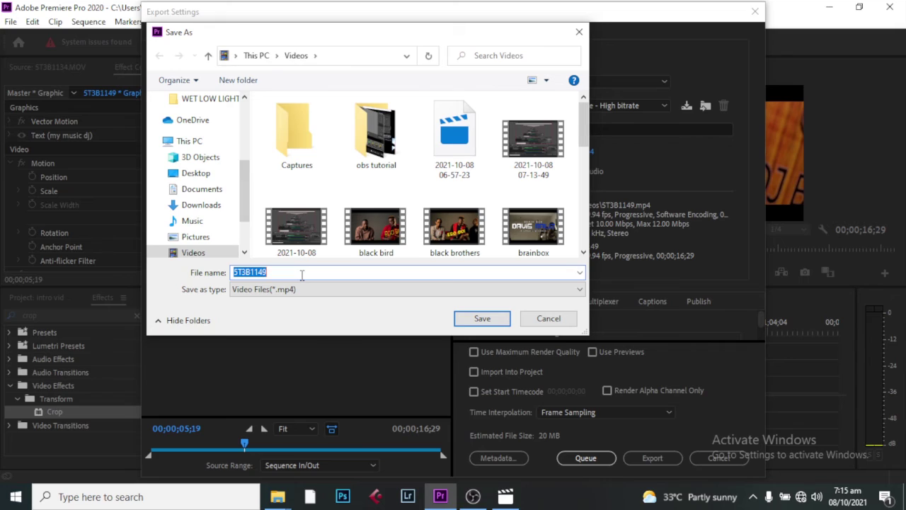
type("my ")
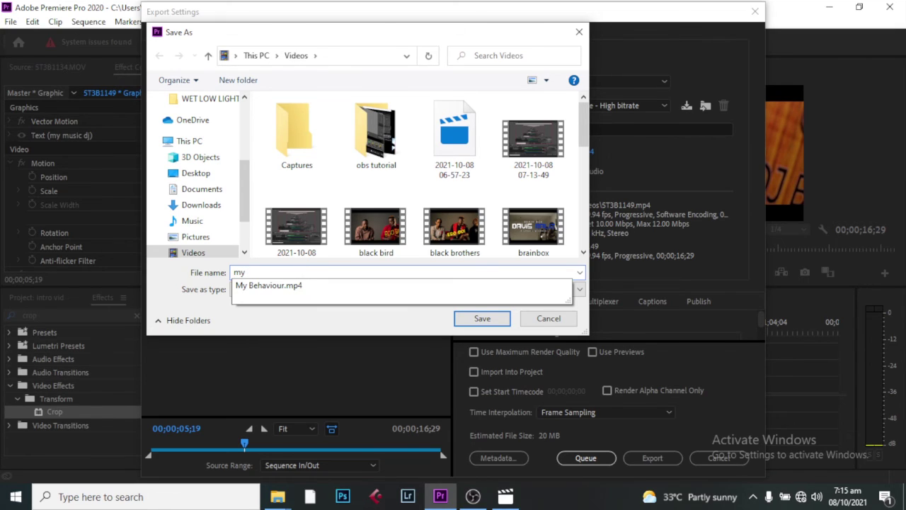
type("music")
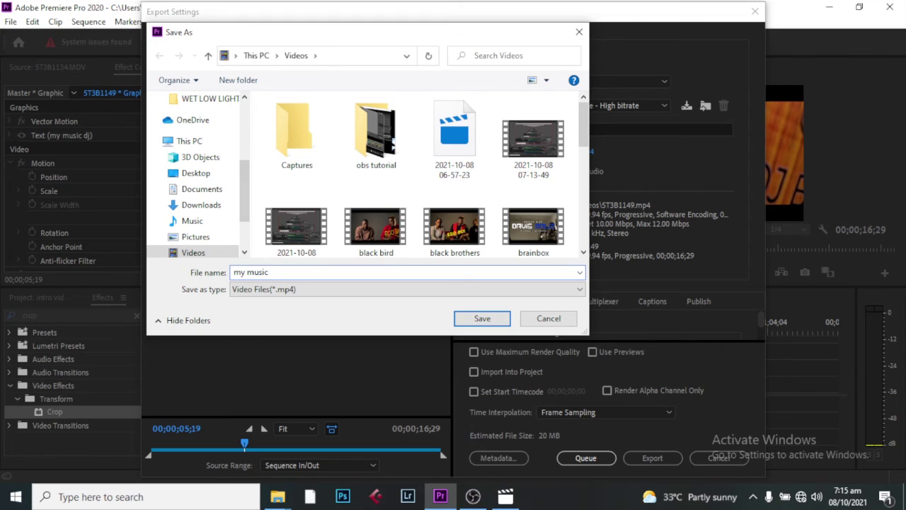
key("BackSpace")
key("BackSpace")
key("BackSpace")
key("BackSpace")
key("BackSpace")
key("BackSpace")
key("BackSpace")
key("BackSpace")
type("my")
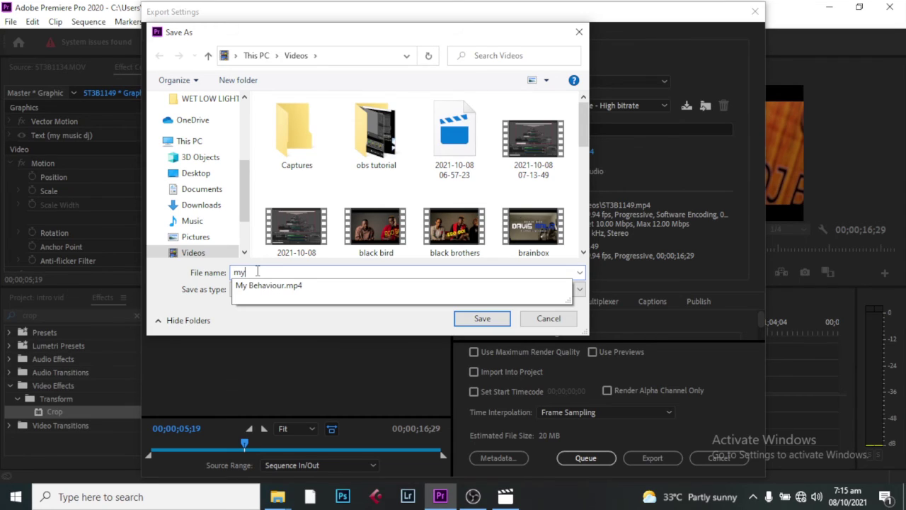
type(" music")
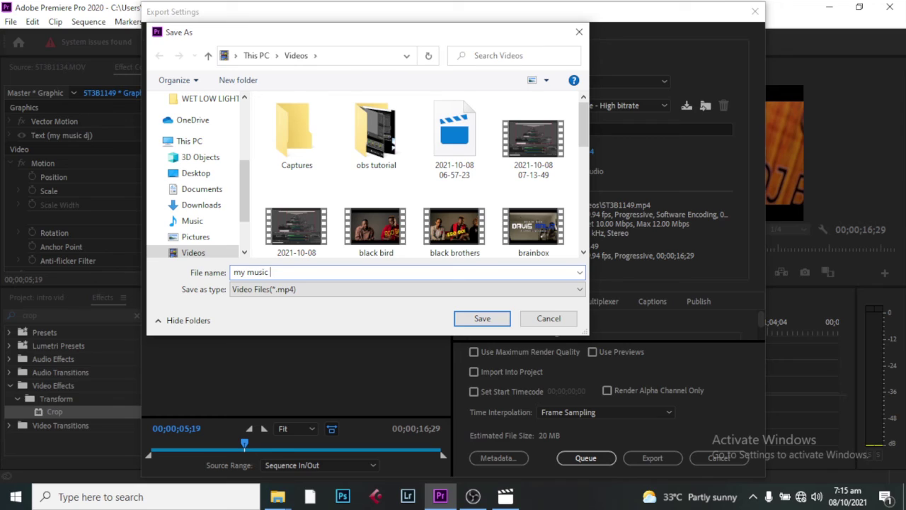
type(" Dj")
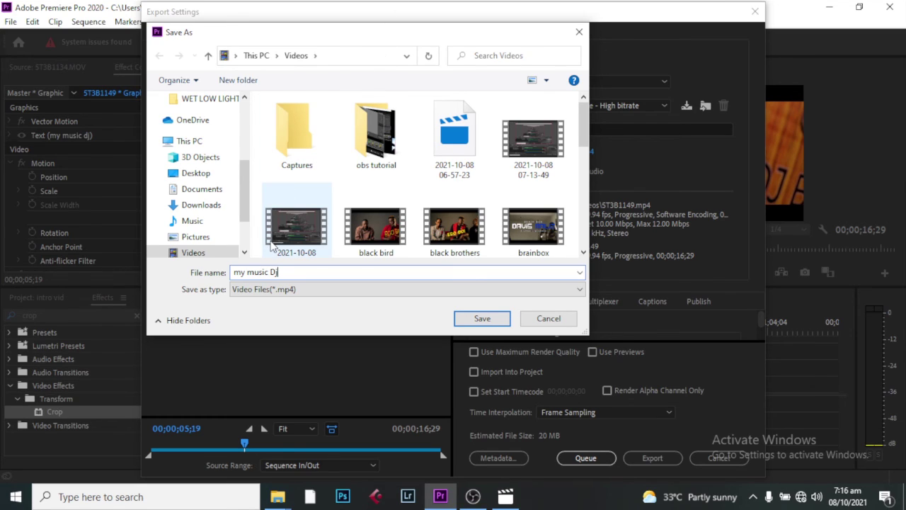
left_click(484, 322)
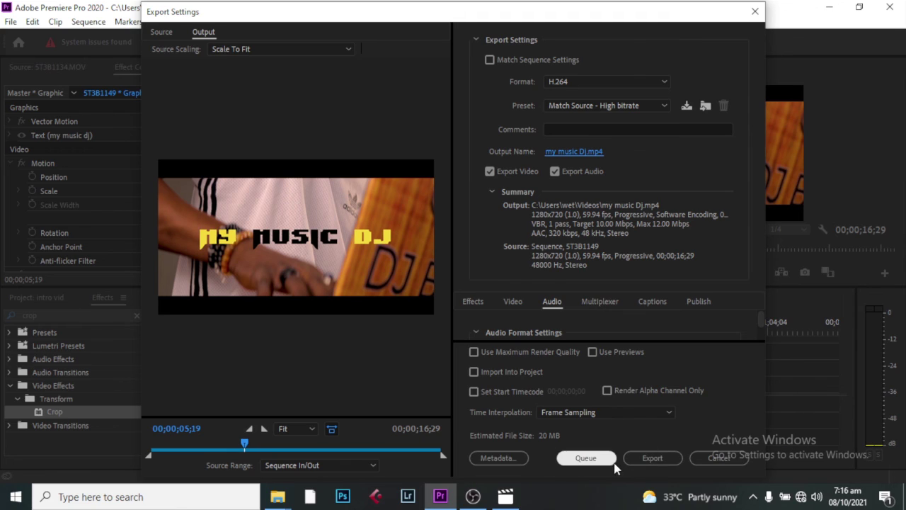
left_click(652, 458)
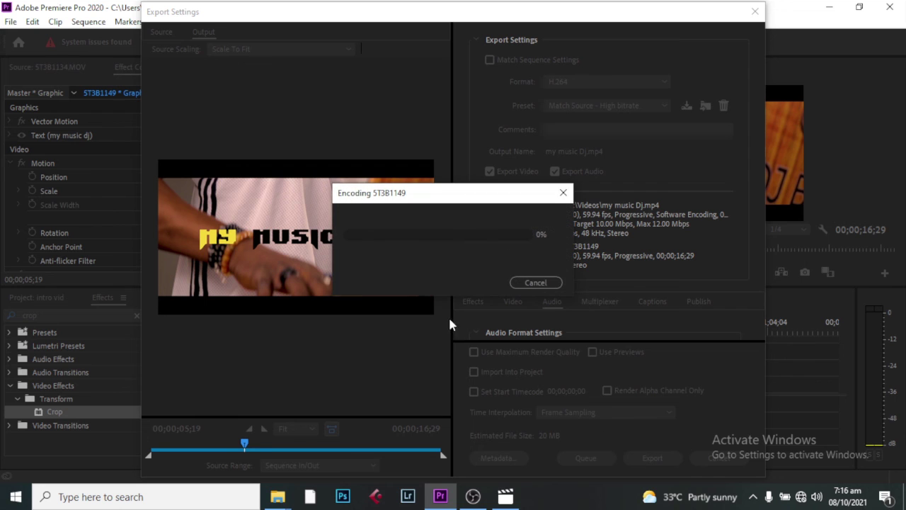